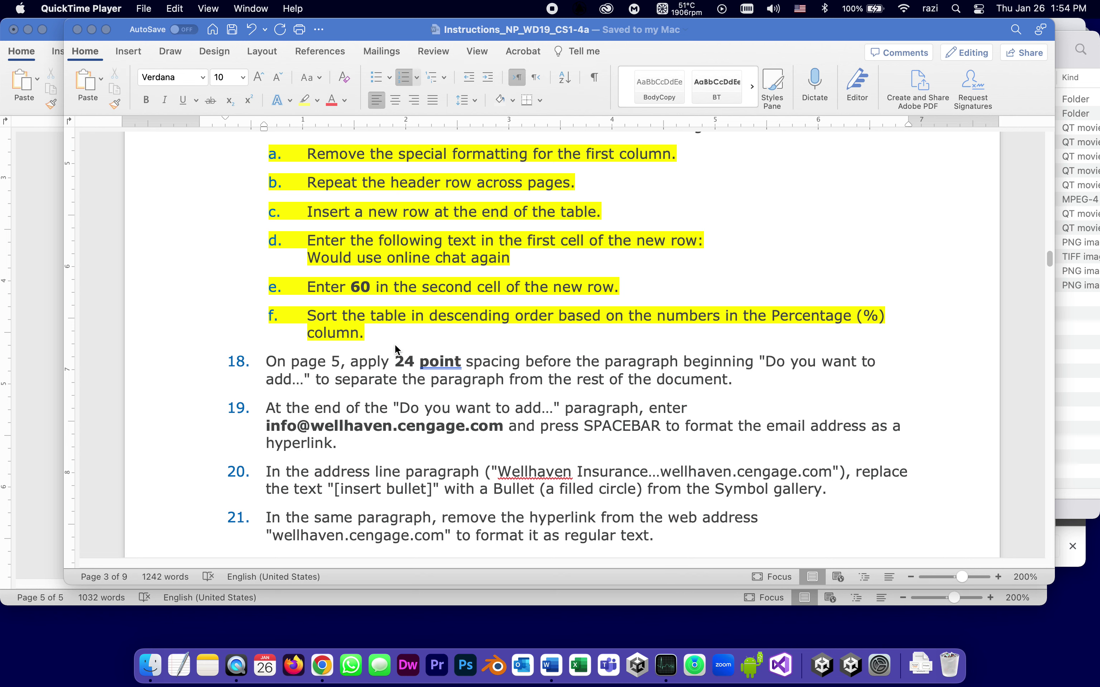
Step: Bring the handbook's page 5 forward; add an empty paragraph above the suggestions line, then undo it
scroll(387, 347, up, 3)
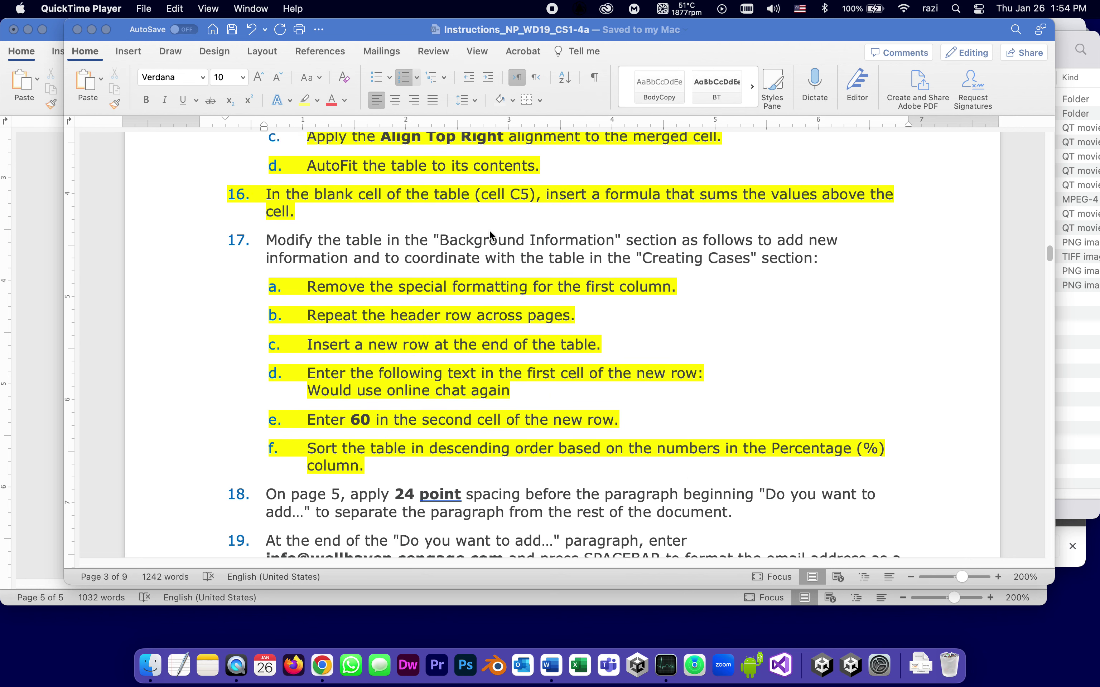
scroll(324, 445, down, 3)
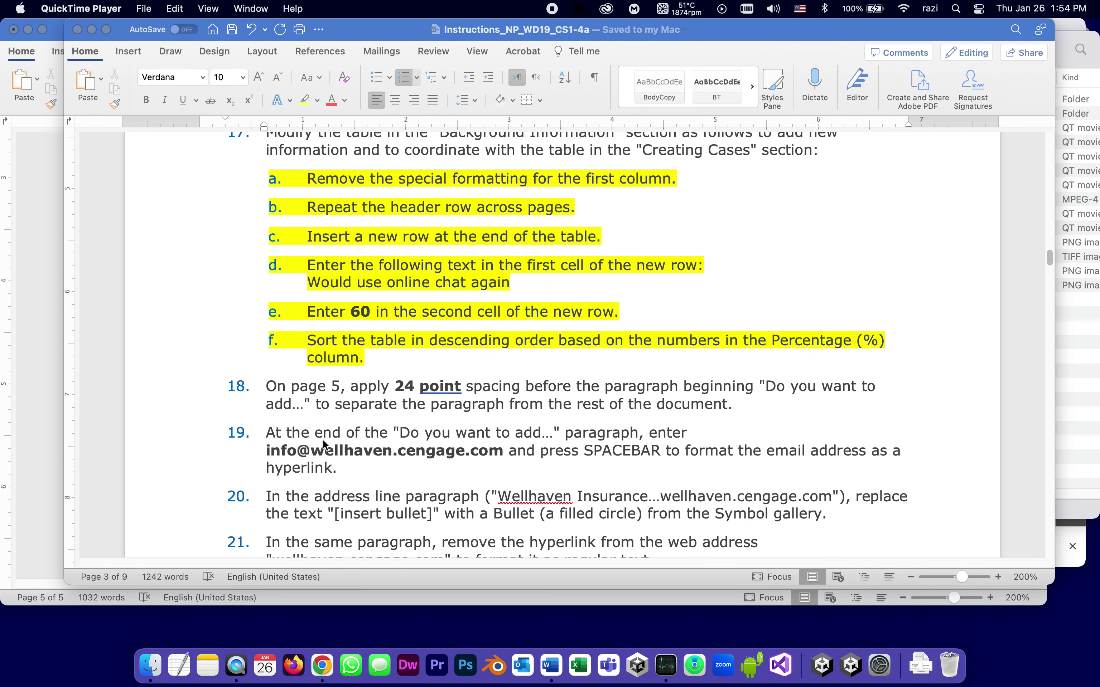
click(295, 387)
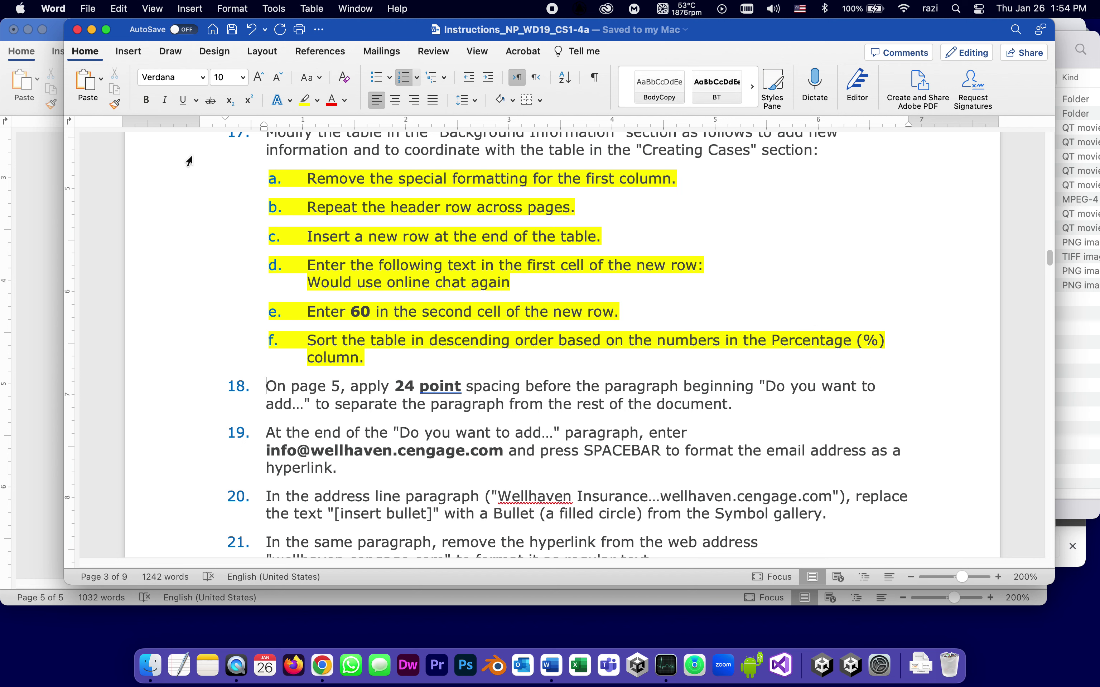
click(52, 160)
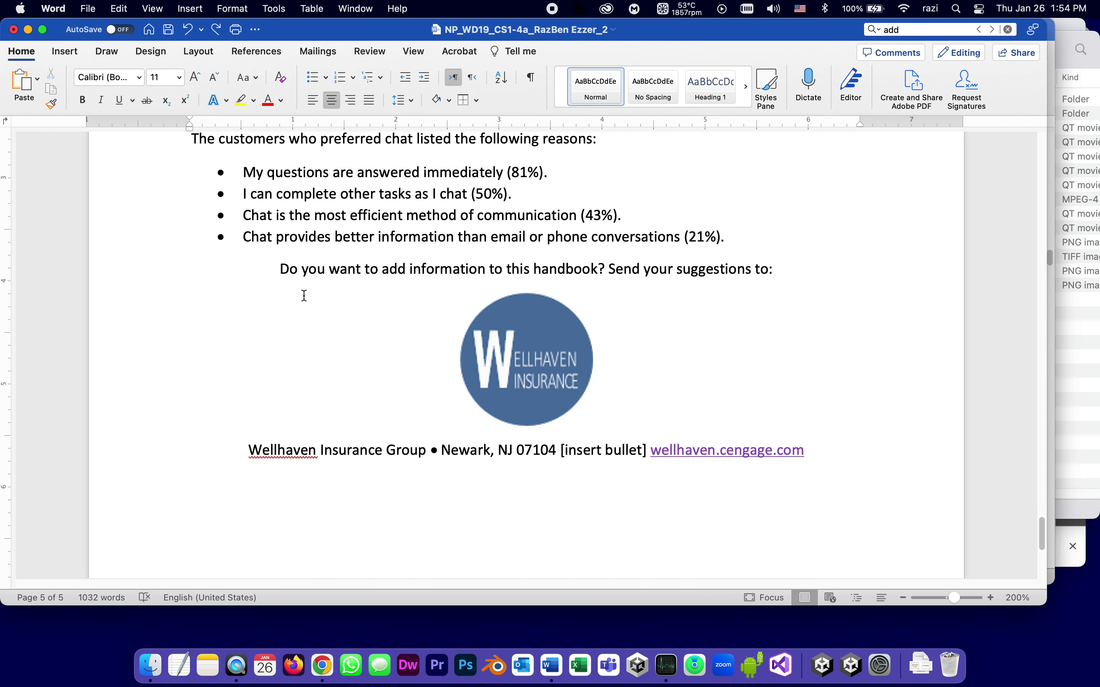
scroll(305, 379, up, 2)
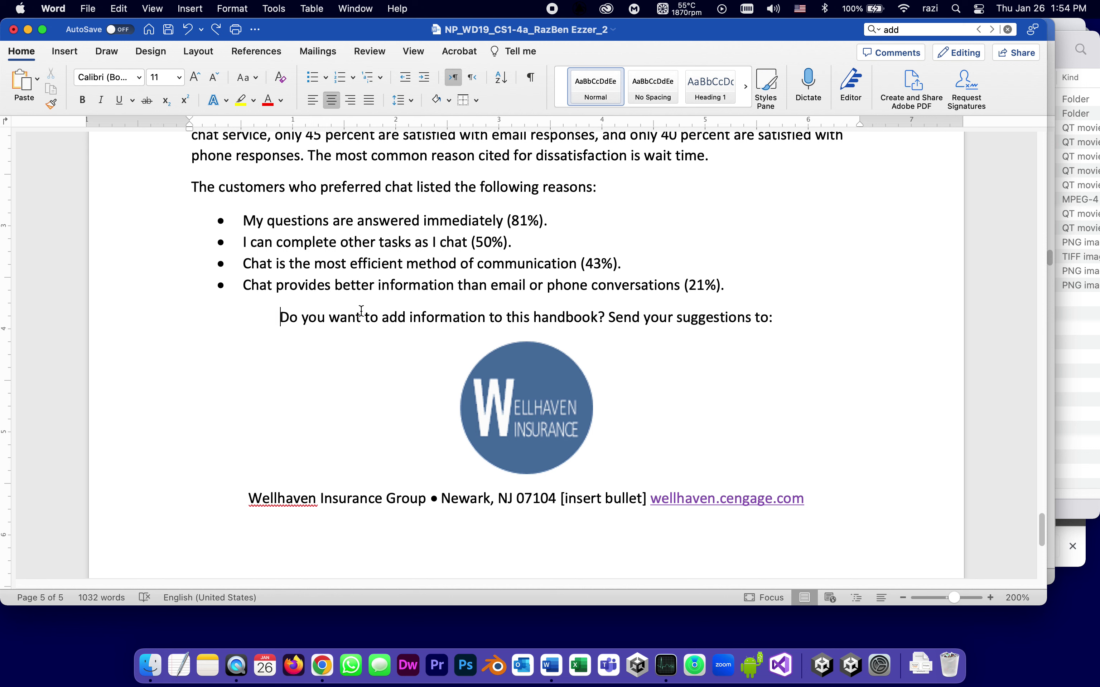
key(Return)
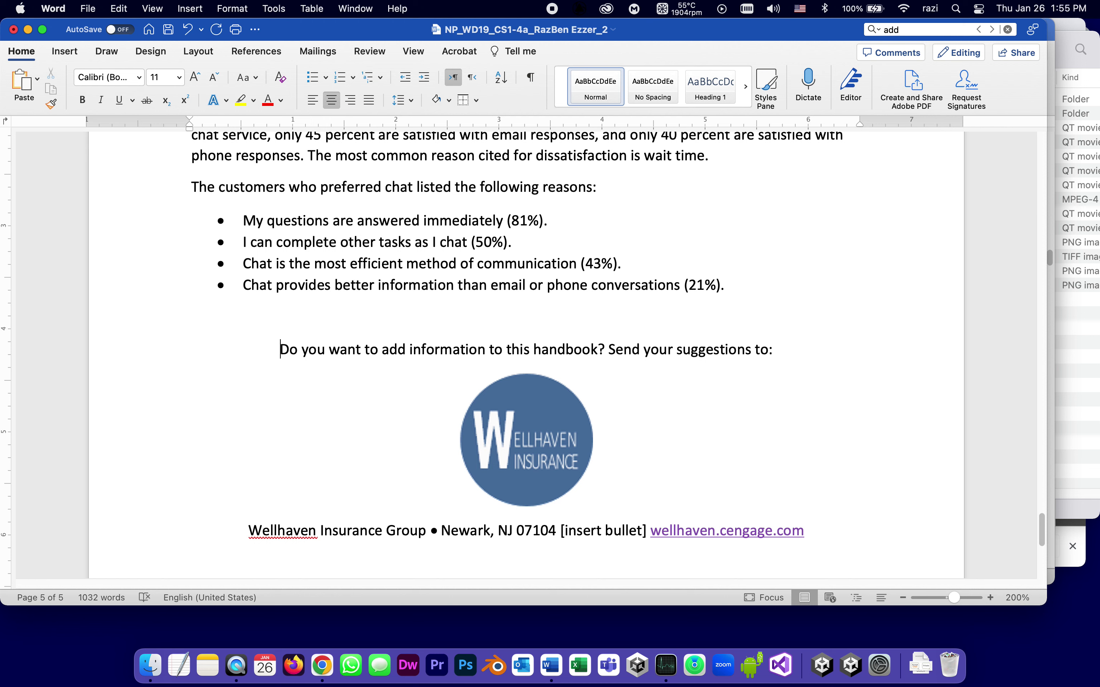
key(super+z)
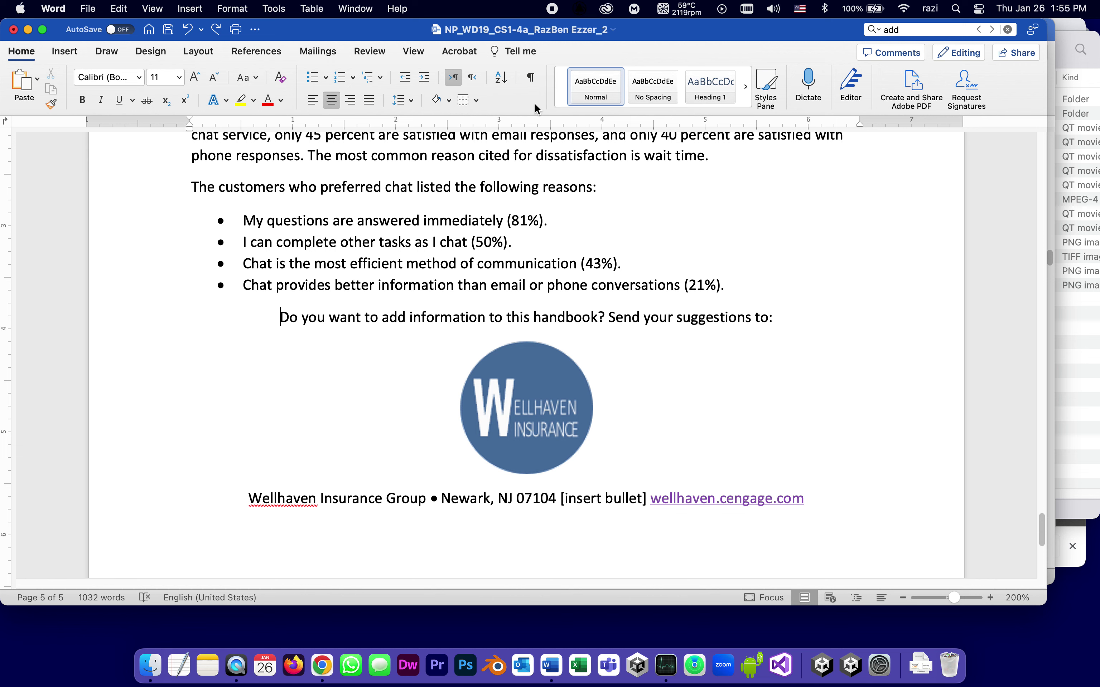
Step: Set Spacing Before to 24 pt for the 'Do you want to add information…' paragraph
click(231, 9)
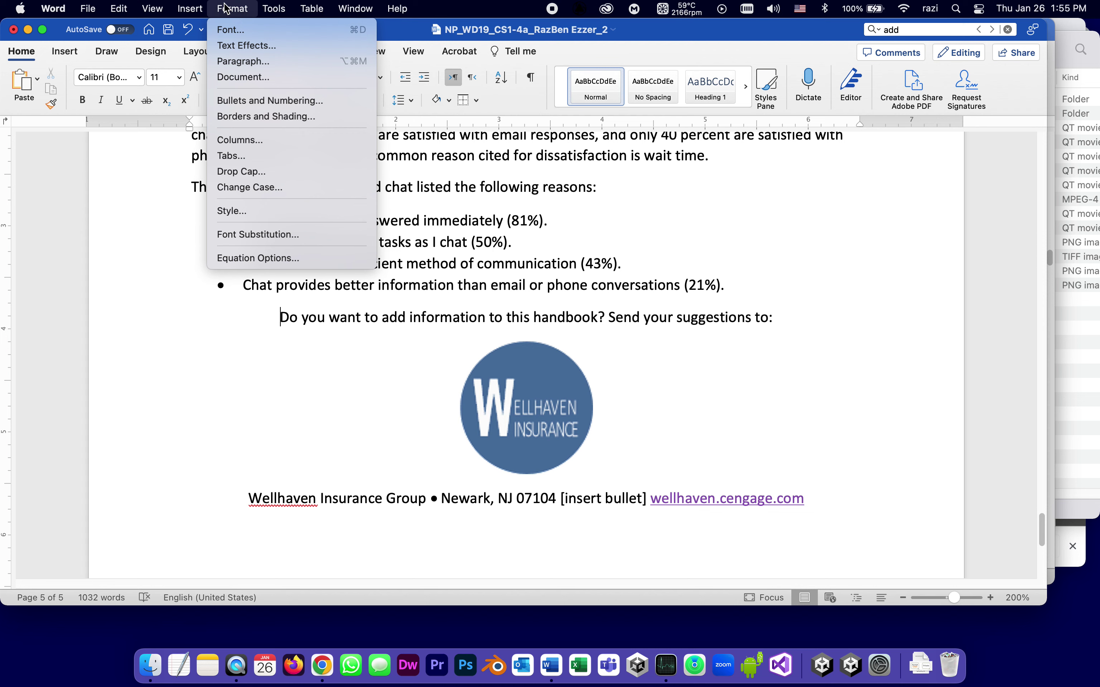
click(221, 61)
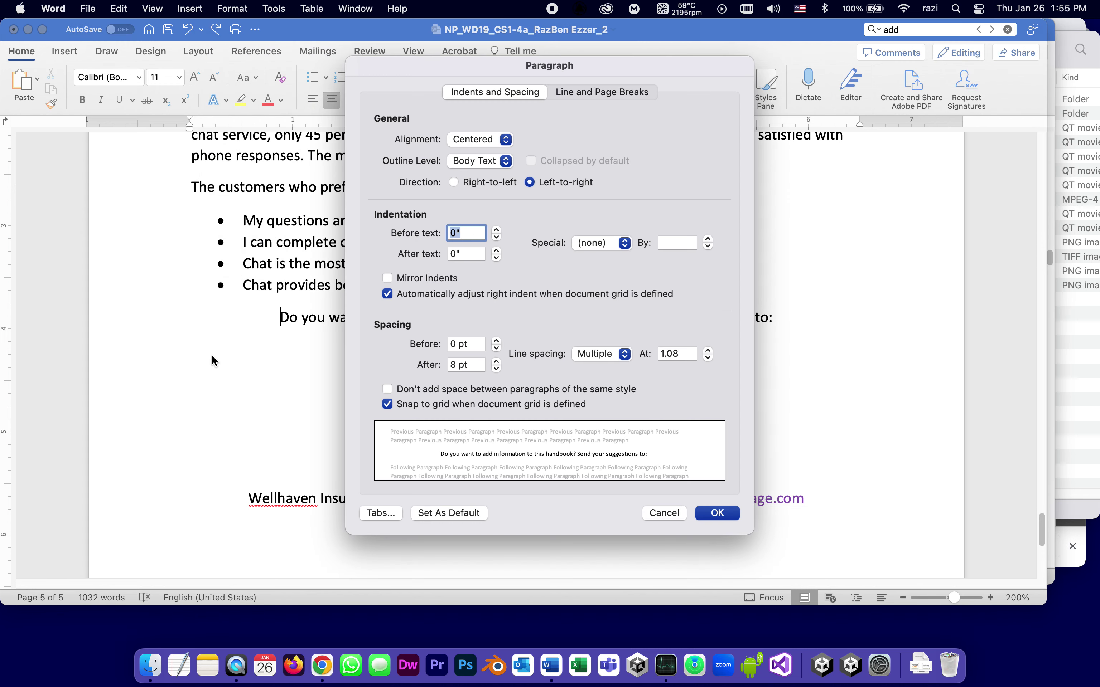
drag(618, 68, 728, 71)
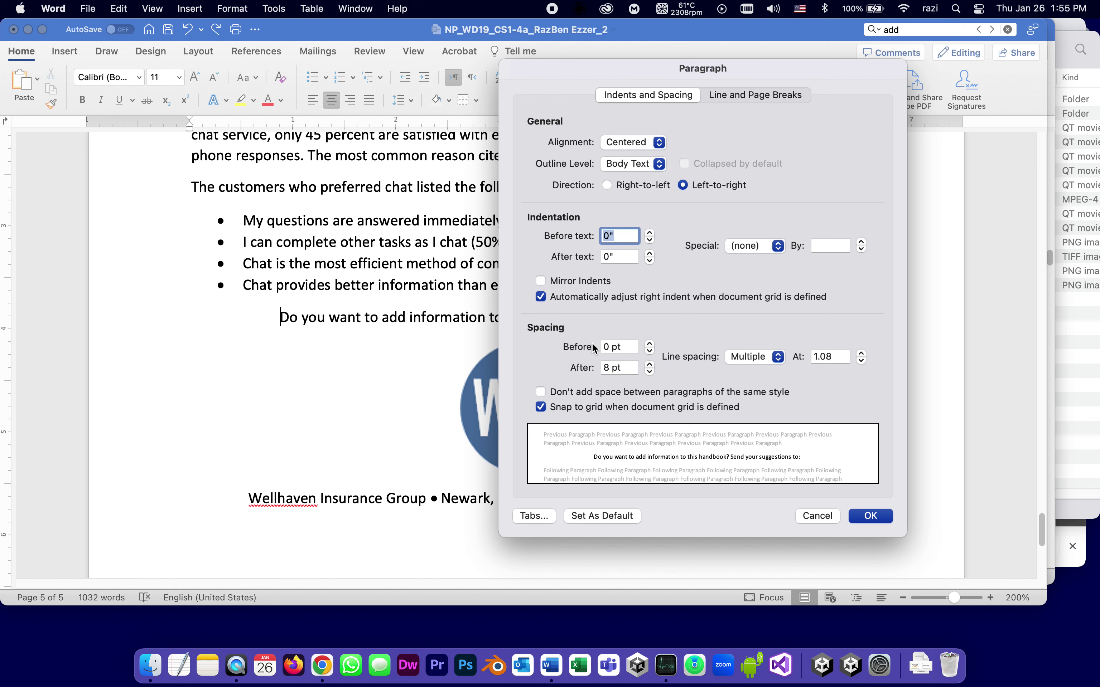
click(607, 347)
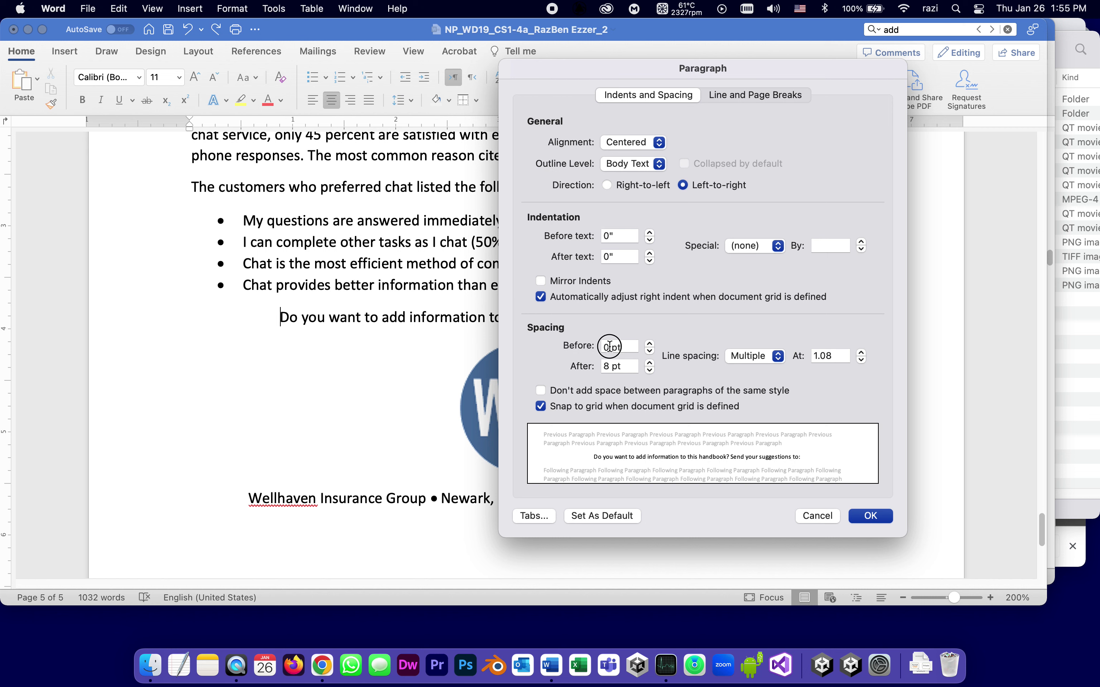
text(24)
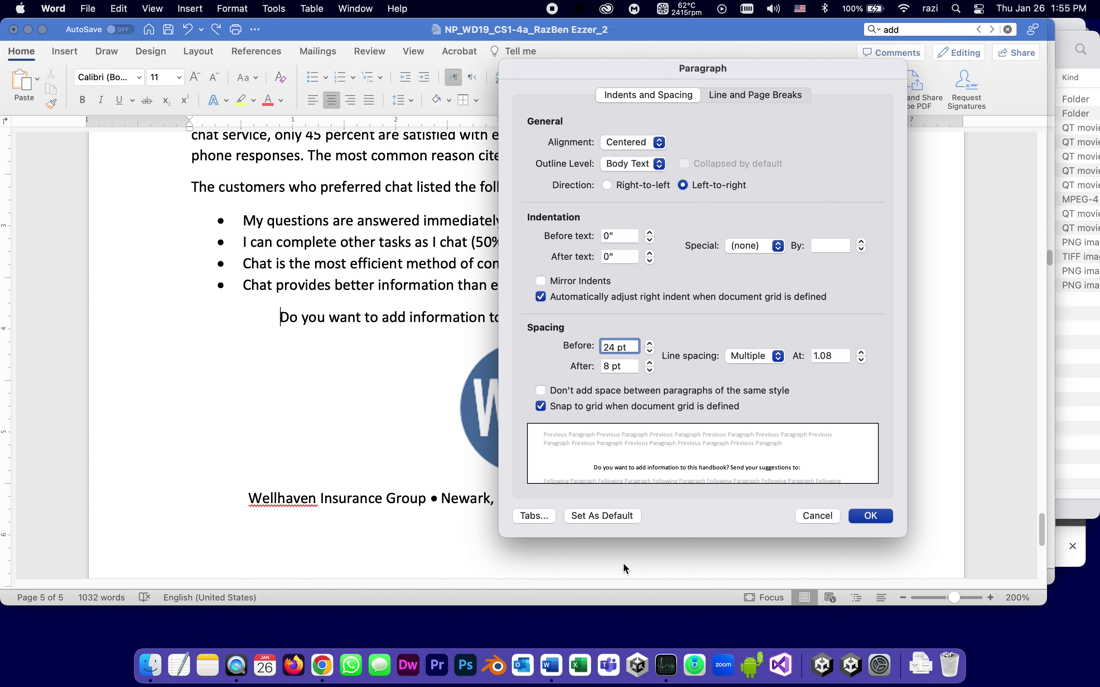
click(872, 516)
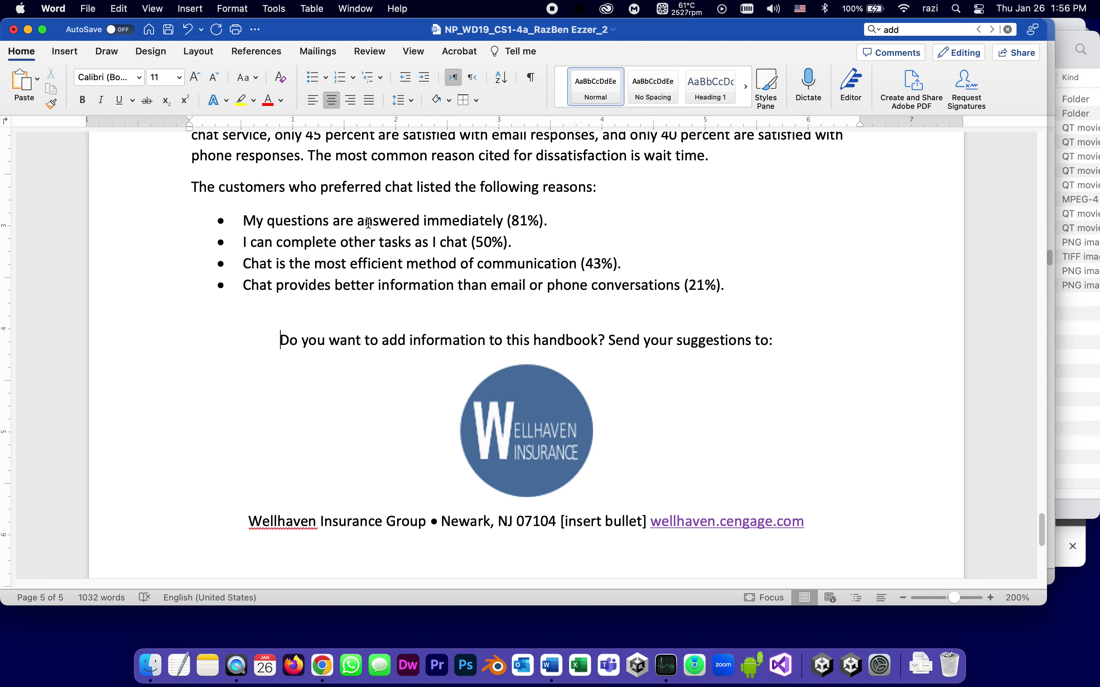
Step: Save the handbook, then highlight step 18 yellow in the instructions document
click(170, 31)
click(352, 8)
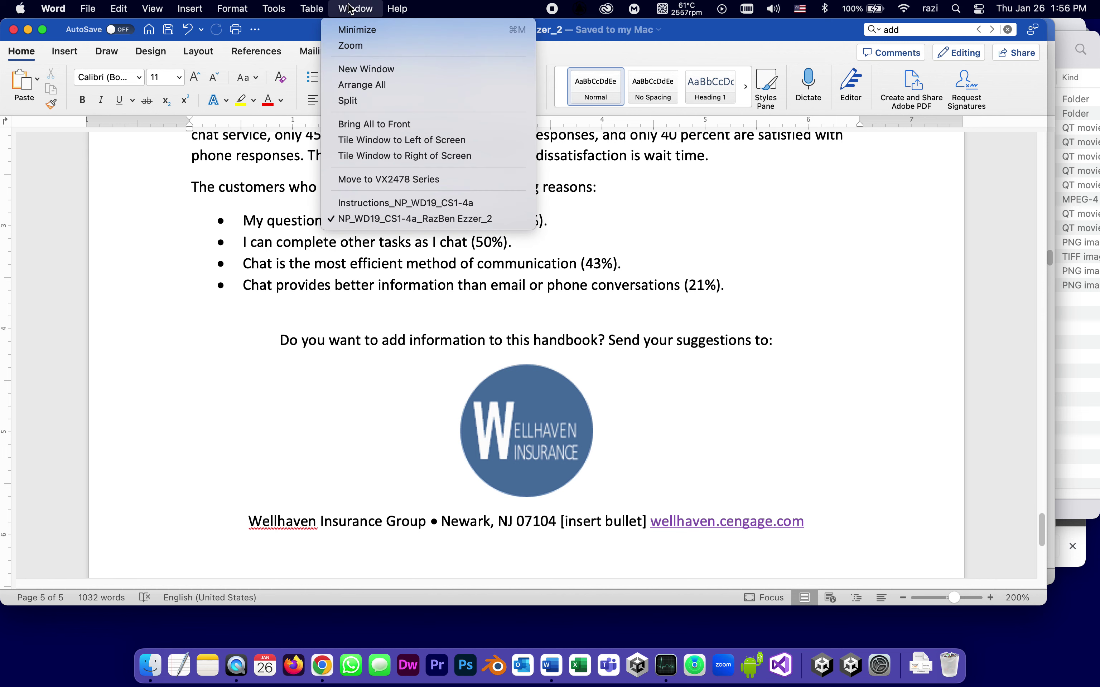
click(347, 204)
click(345, 386)
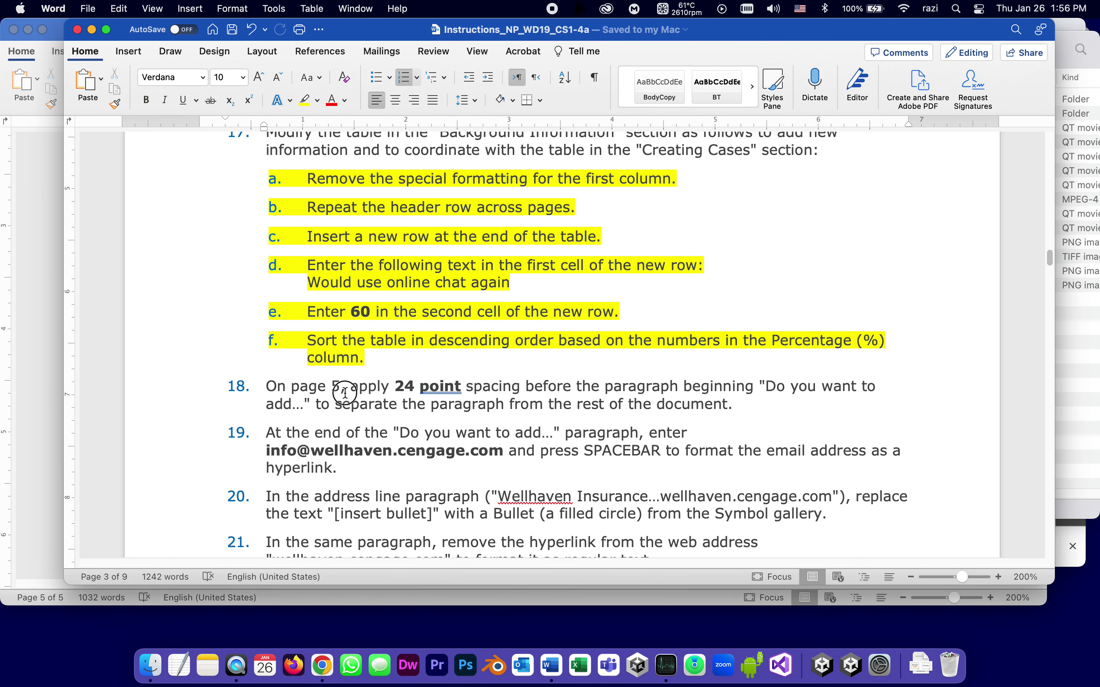
drag(699, 405, 262, 385)
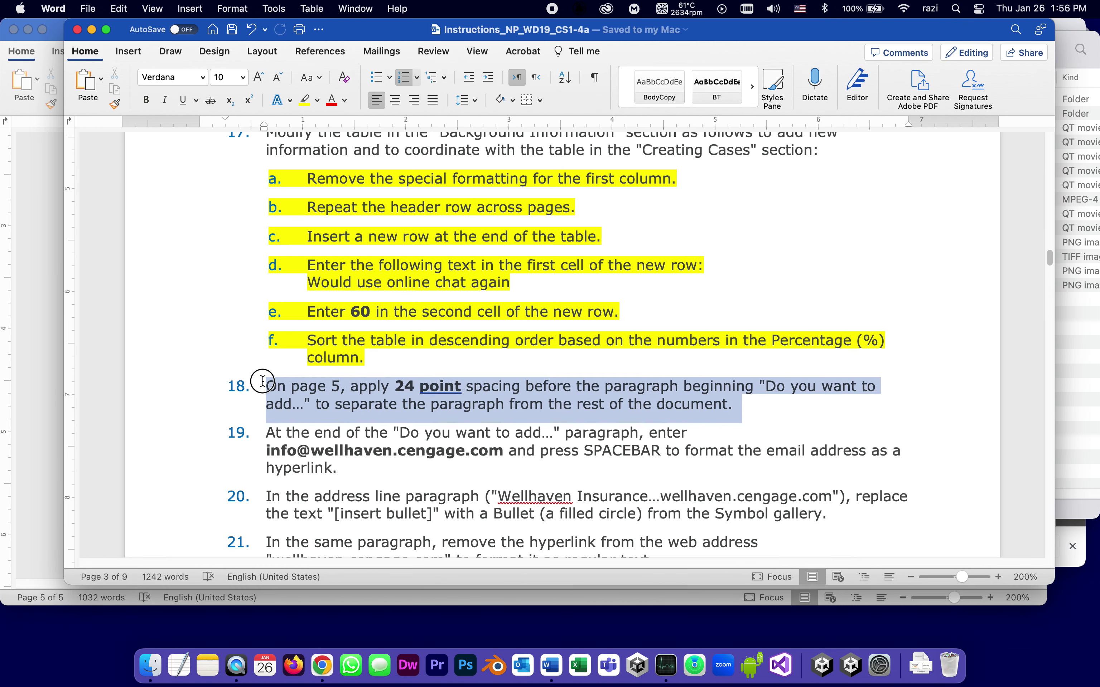
click(305, 100)
Step: Select the complete company e-mail address in step 19, unbolding it along the way
scroll(369, 339, down, 3)
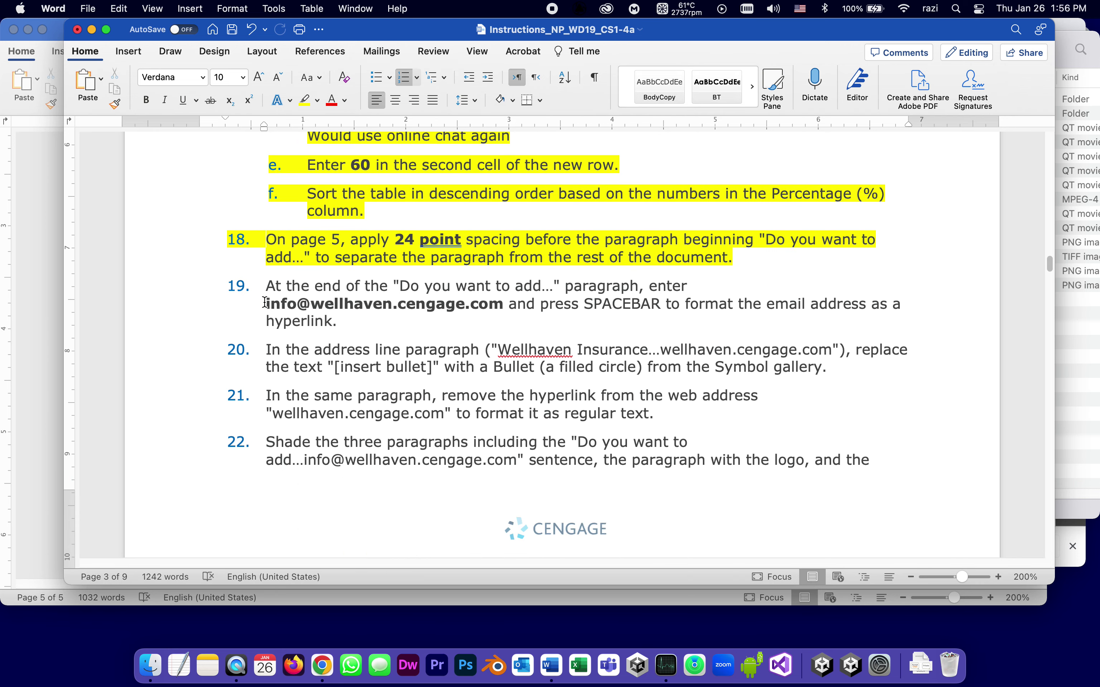
drag(267, 303, 507, 303)
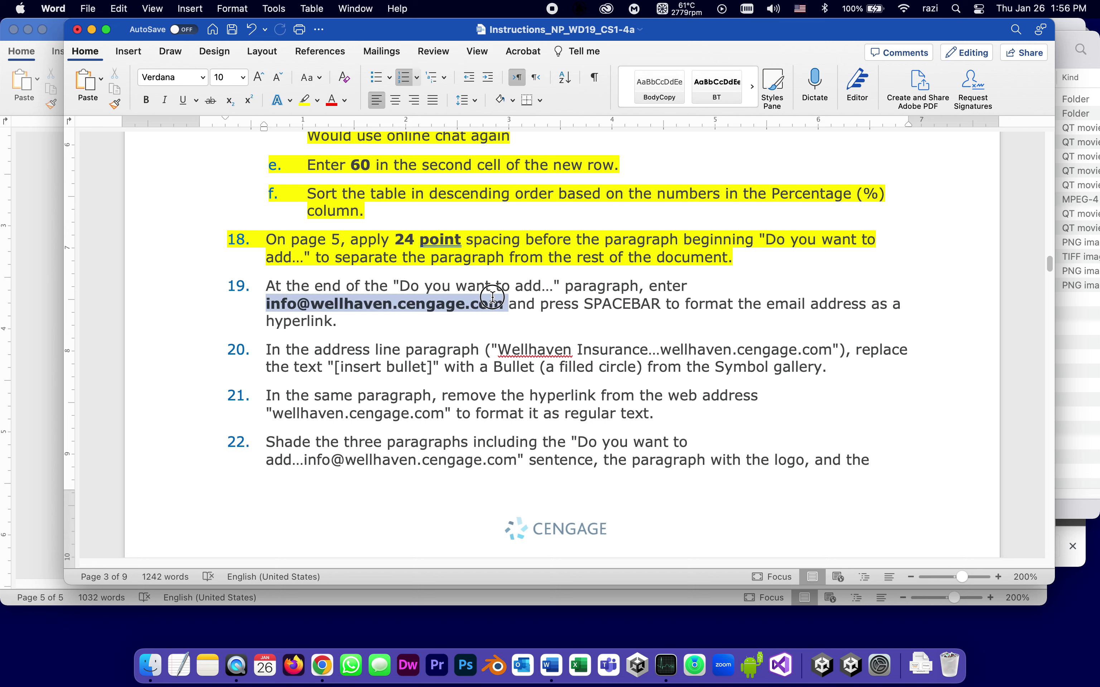
click(146, 101)
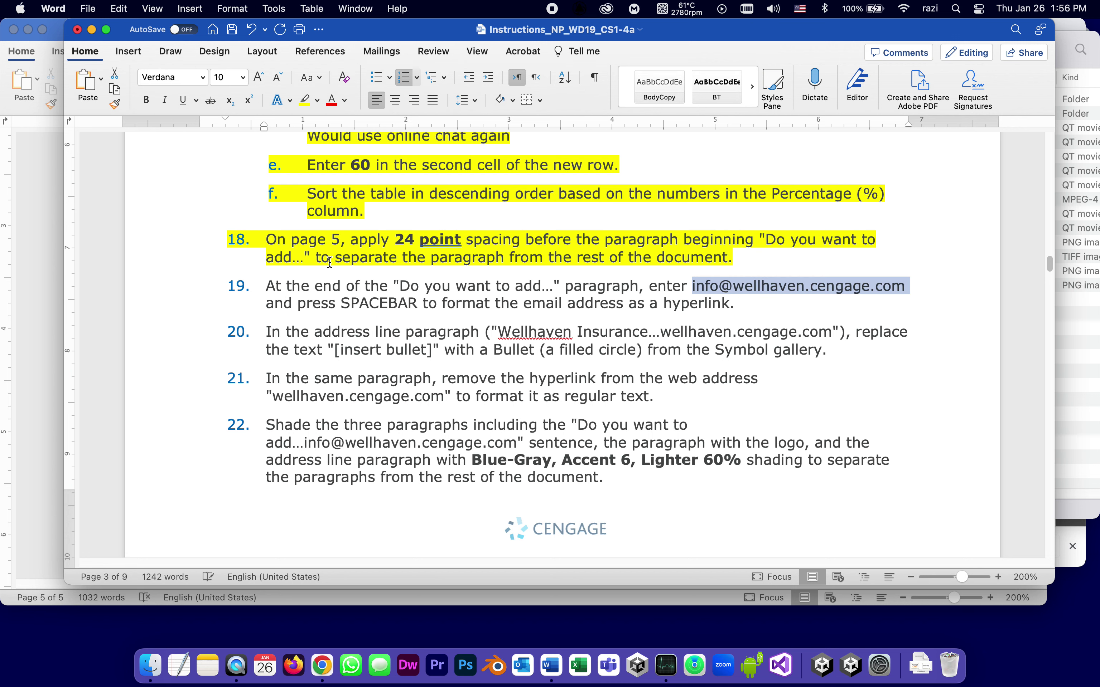
click(889, 276)
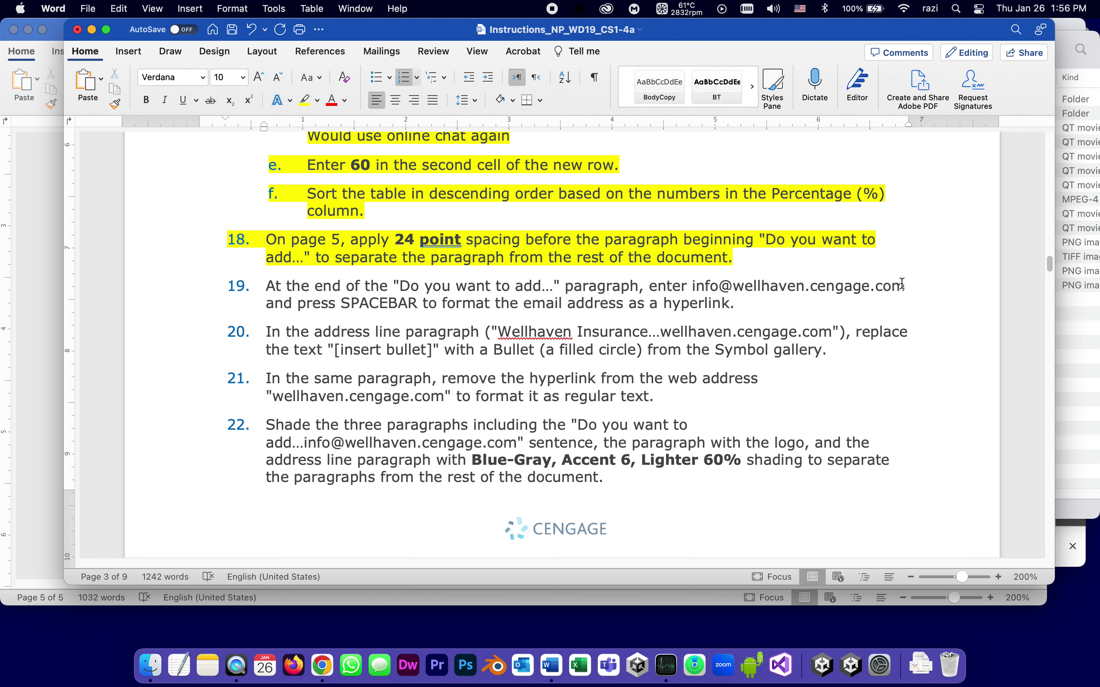
drag(875, 285, 700, 294)
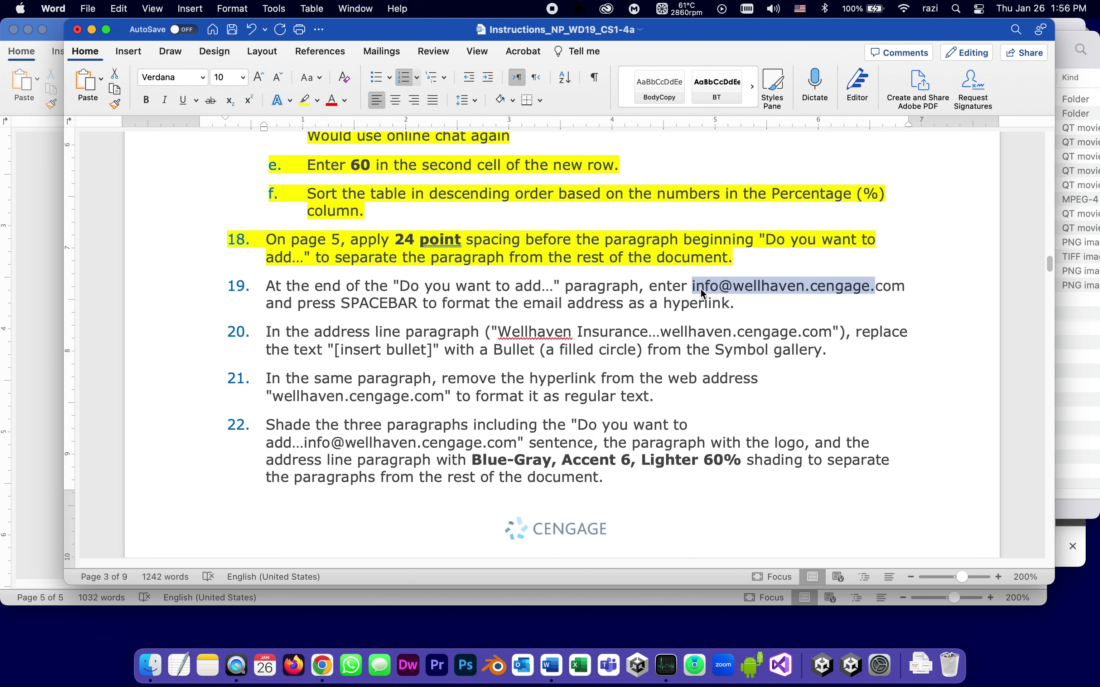
click(741, 287)
drag(740, 287, 931, 278)
key(super+c)
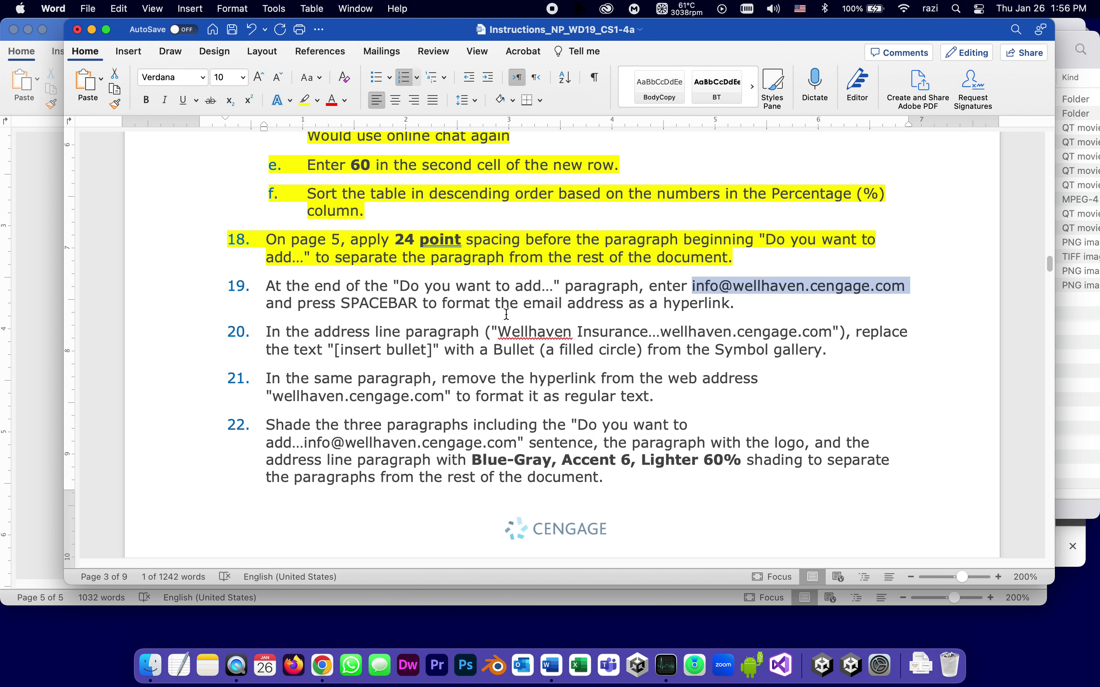
Step: Paste the company e-mail address on a new line after 'Send your suggestions to:' and save the handbook
click(47, 258)
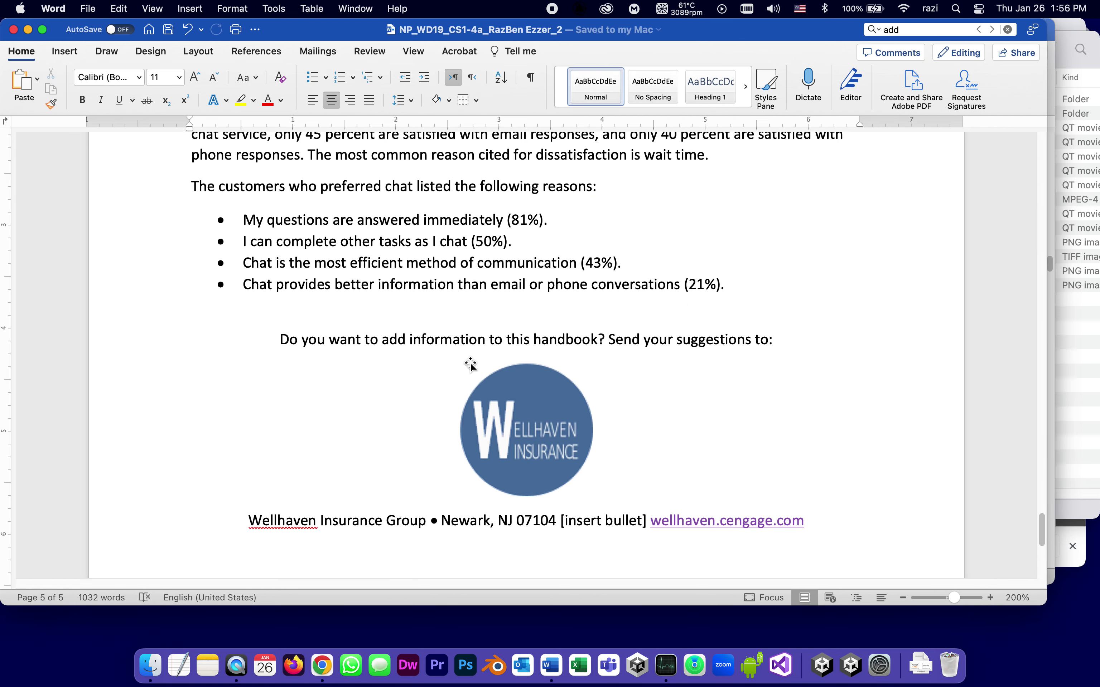
scroll(468, 362, down, 3)
scroll(470, 364, down, 3)
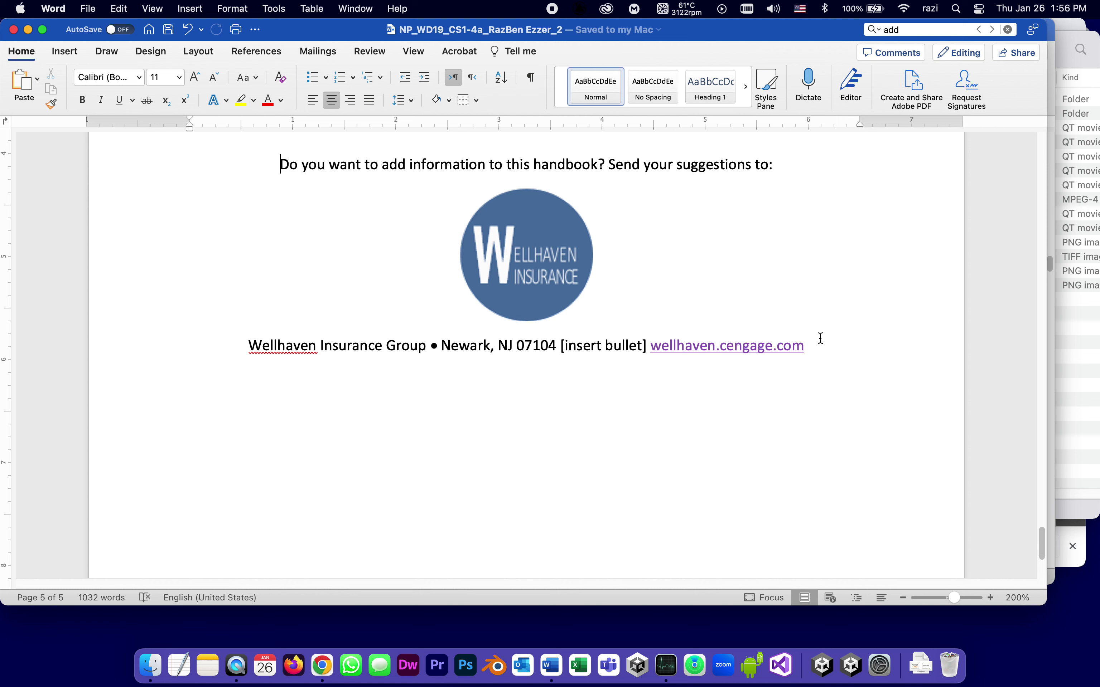
scroll(821, 339, up, 3)
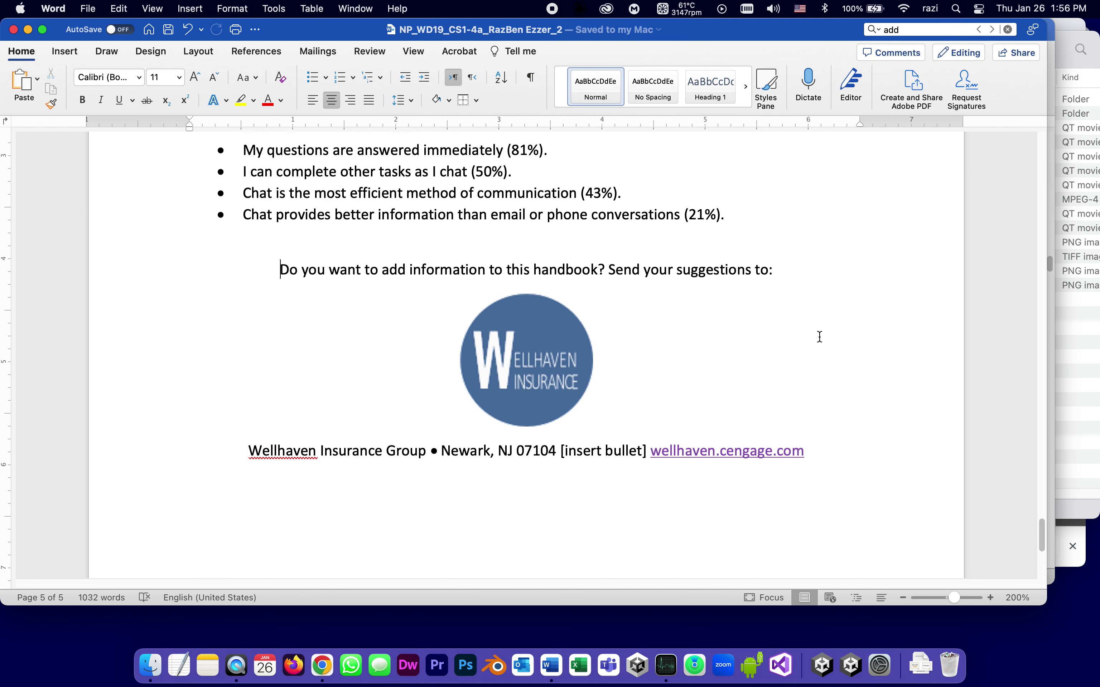
click(777, 280)
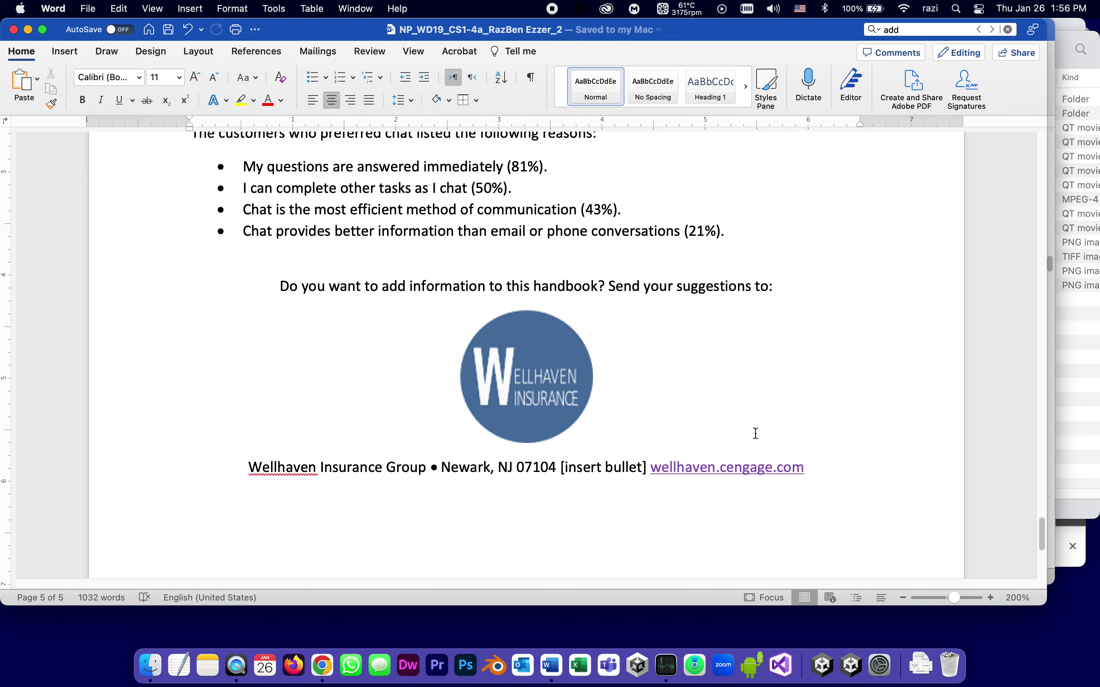
key(Return)
key(super+v)
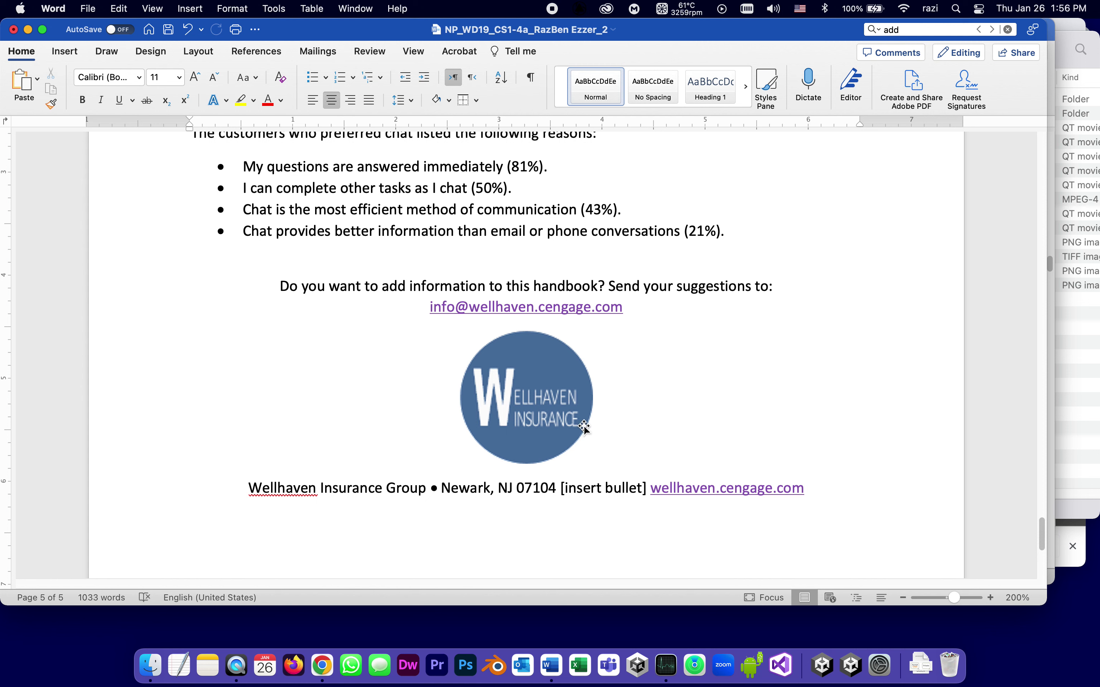
key(super+s)
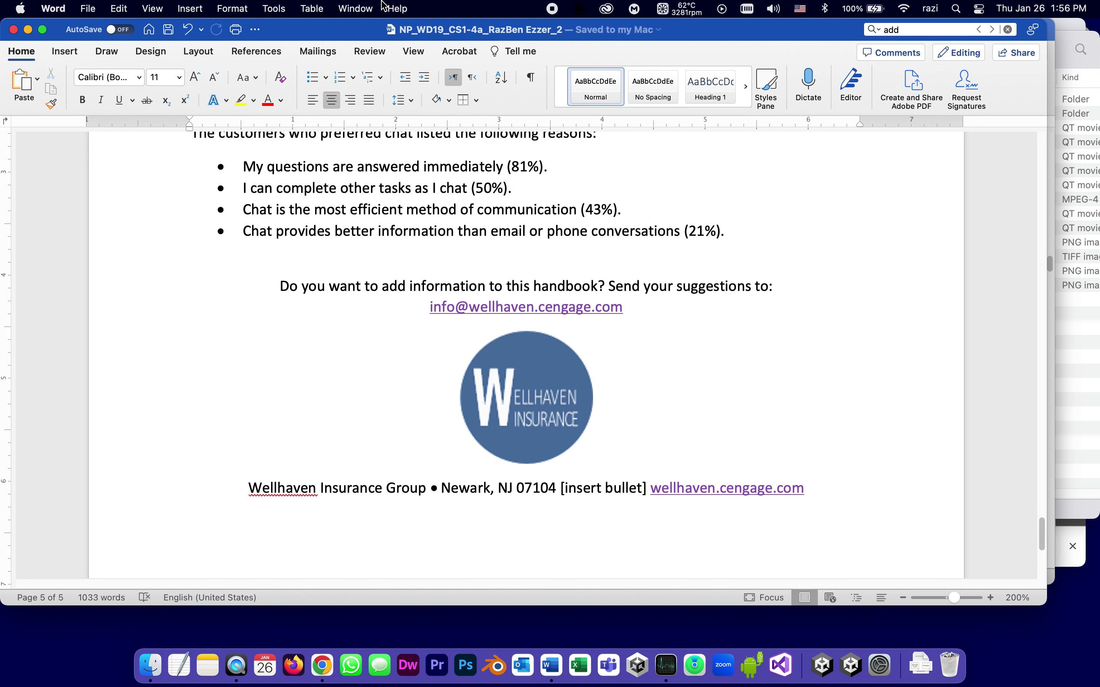
Step: Switch to the instructions document and scroll down to the final figure on page 9
click(353, 8)
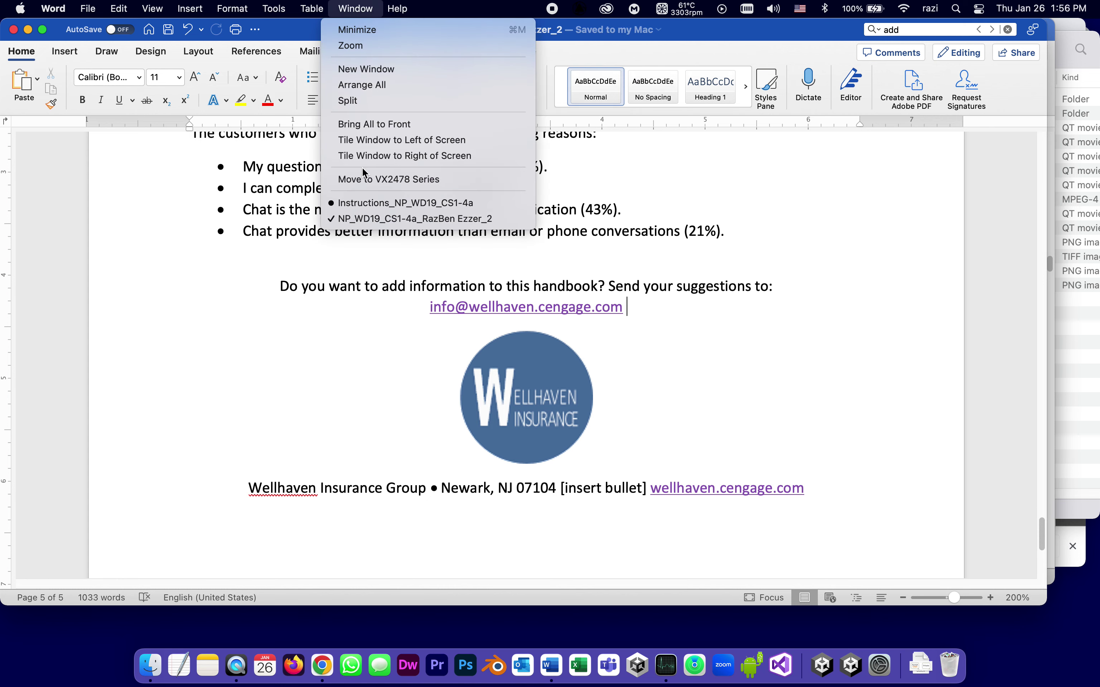
click(363, 205)
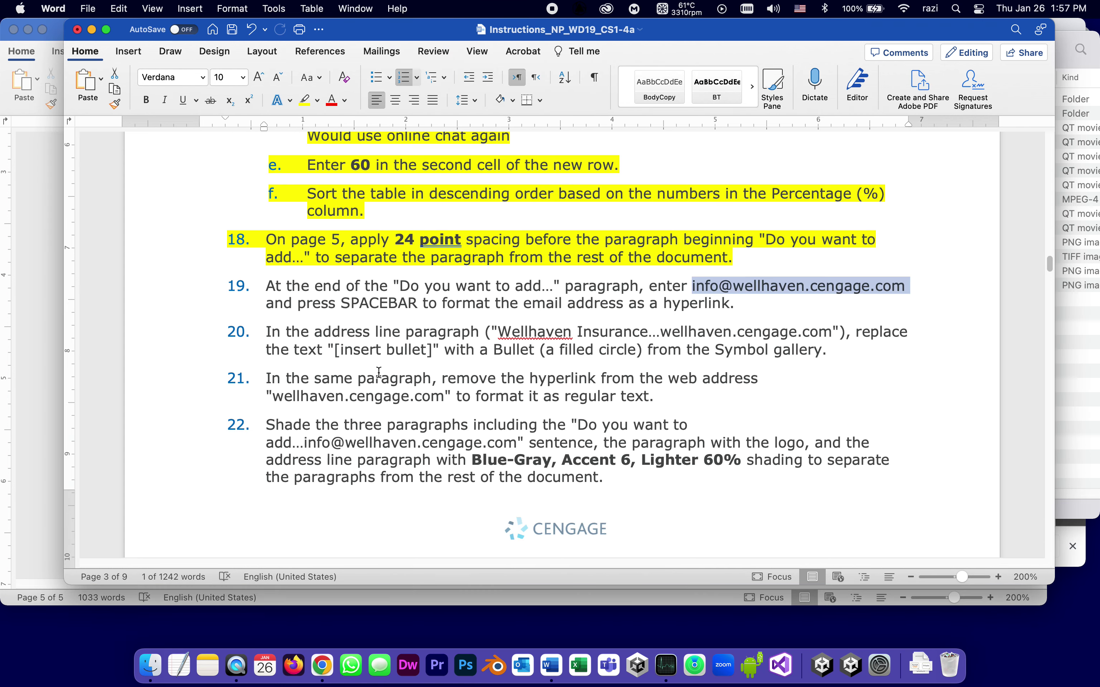
scroll(378, 371, down, 10)
scroll(380, 372, down, 20)
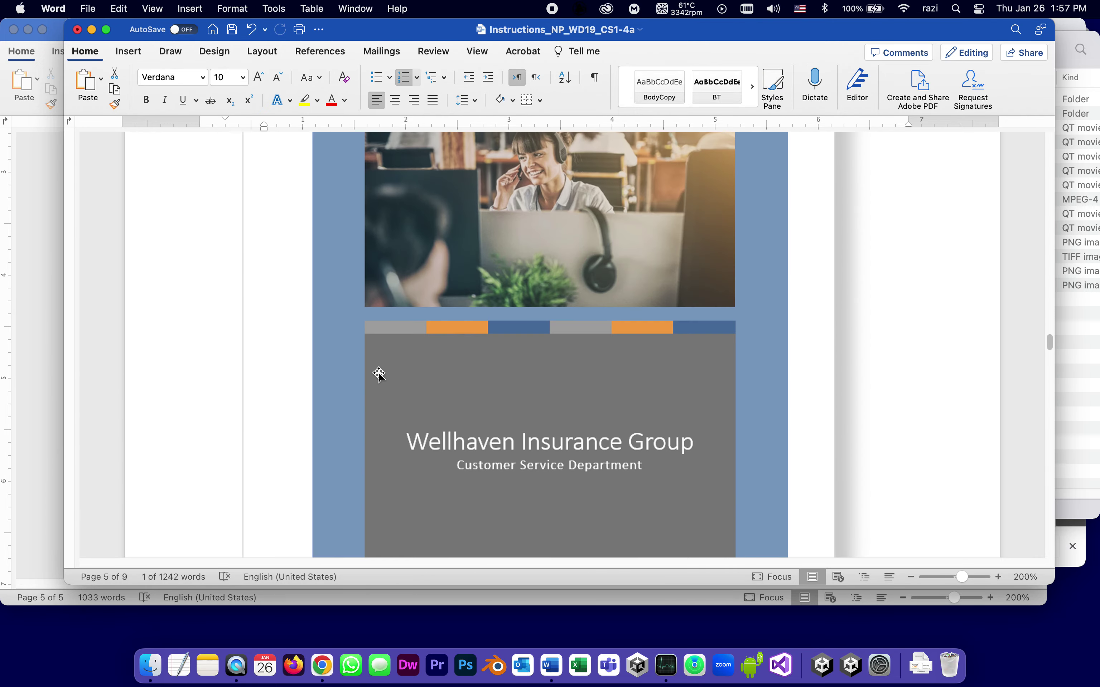
scroll(380, 374, down, 20)
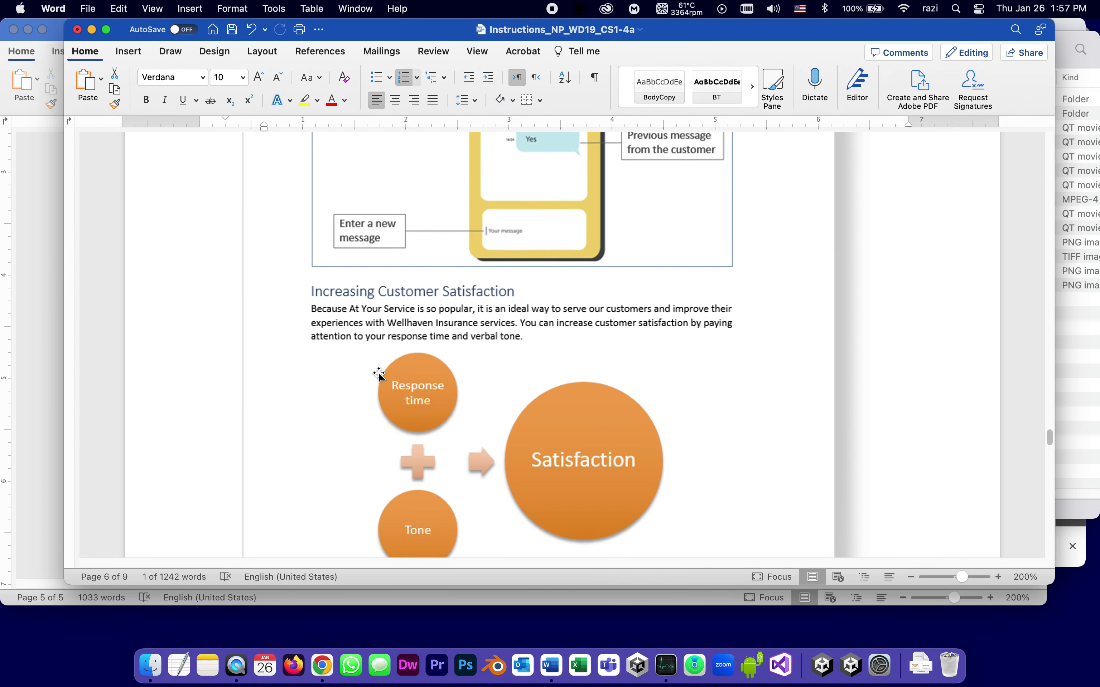
scroll(379, 378, up, 10)
scroll(380, 376, down, 12)
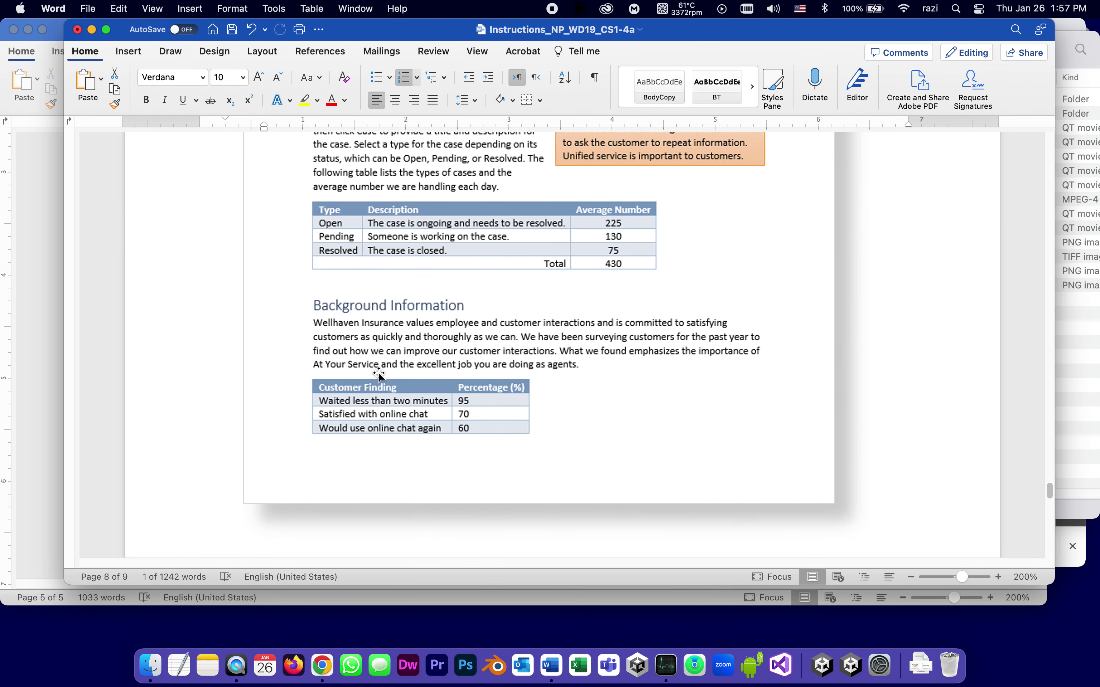
scroll(379, 374, down, 10)
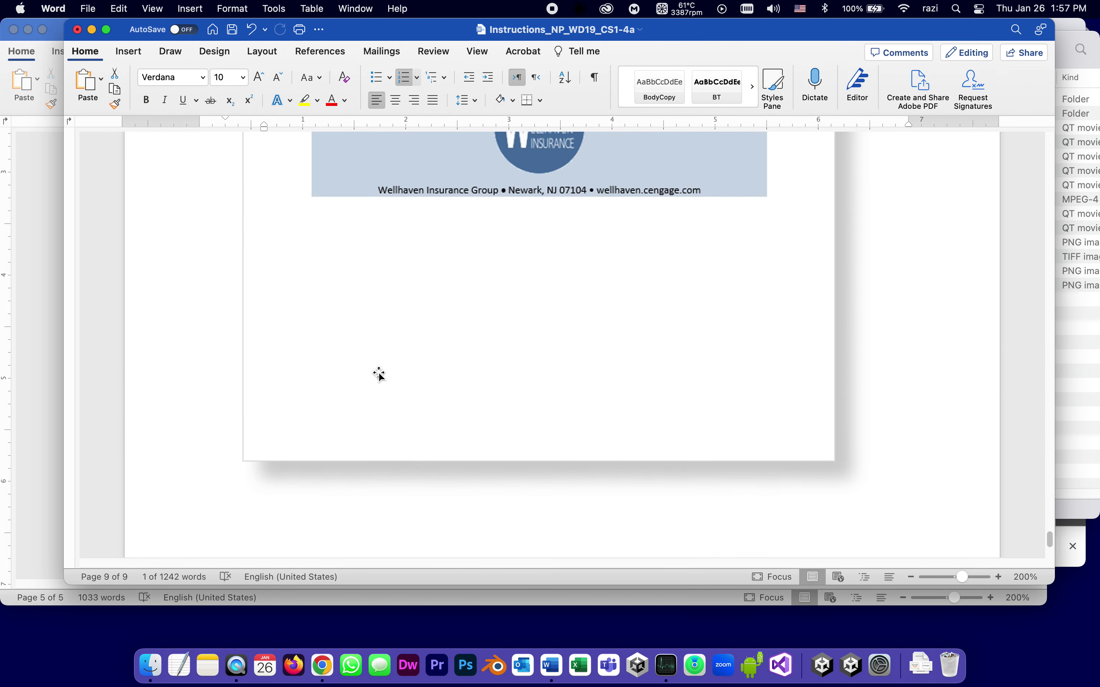
scroll(378, 375, up, 4)
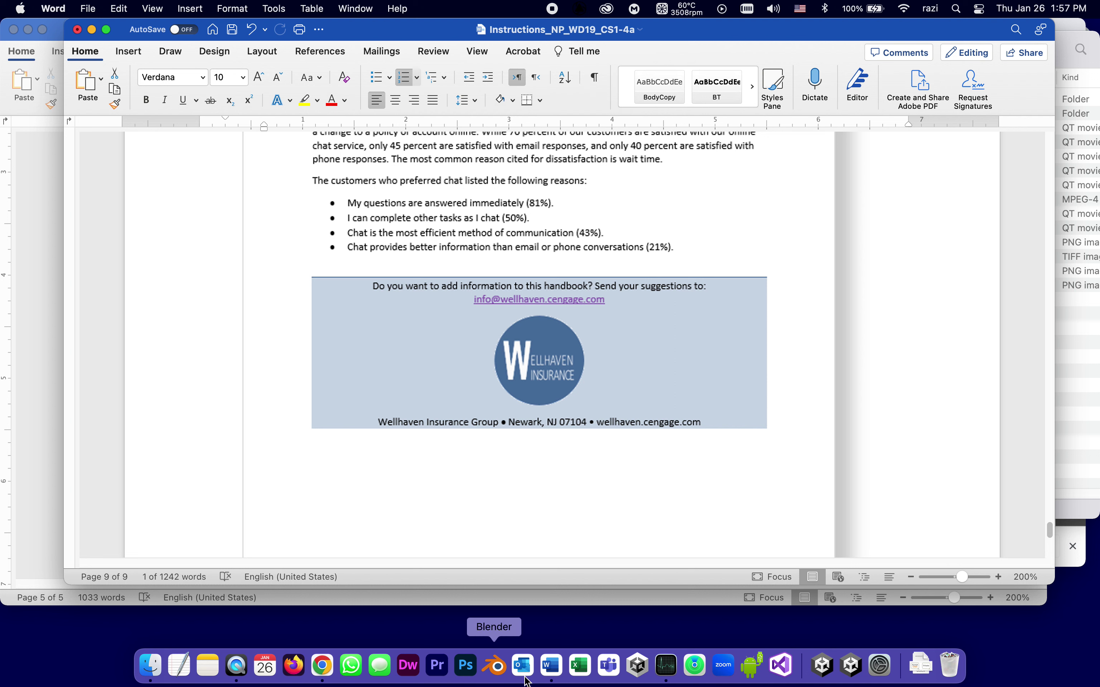
Step: Scroll back up to instruction step 19 and highlight the whole step yellow
click(559, 673)
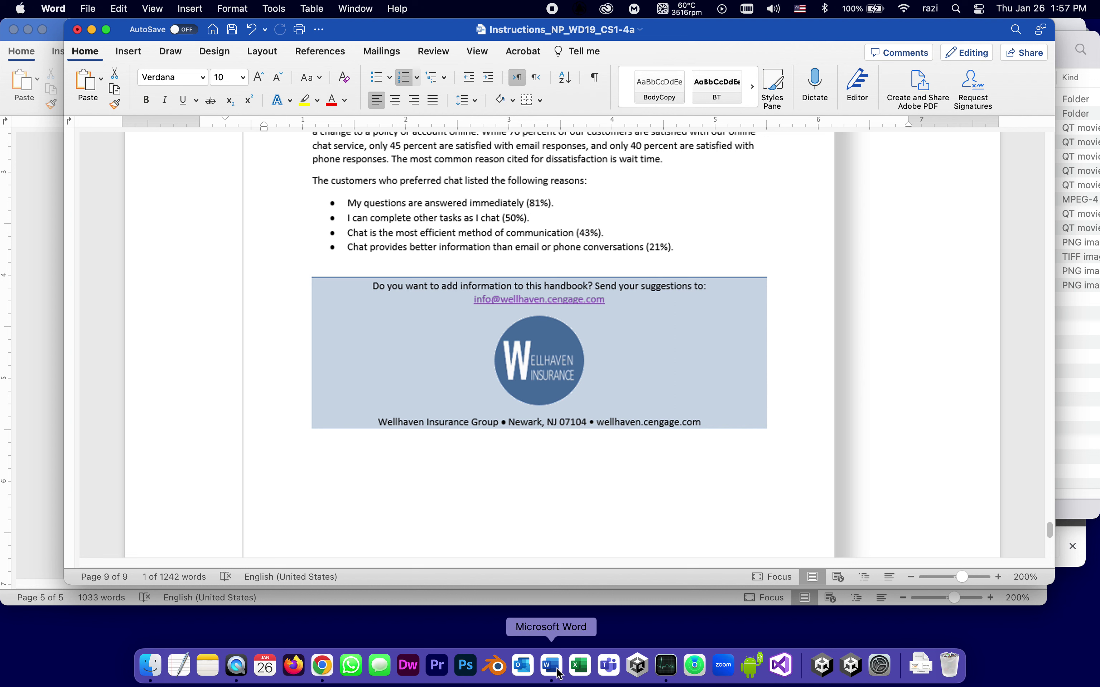
click(355, 8)
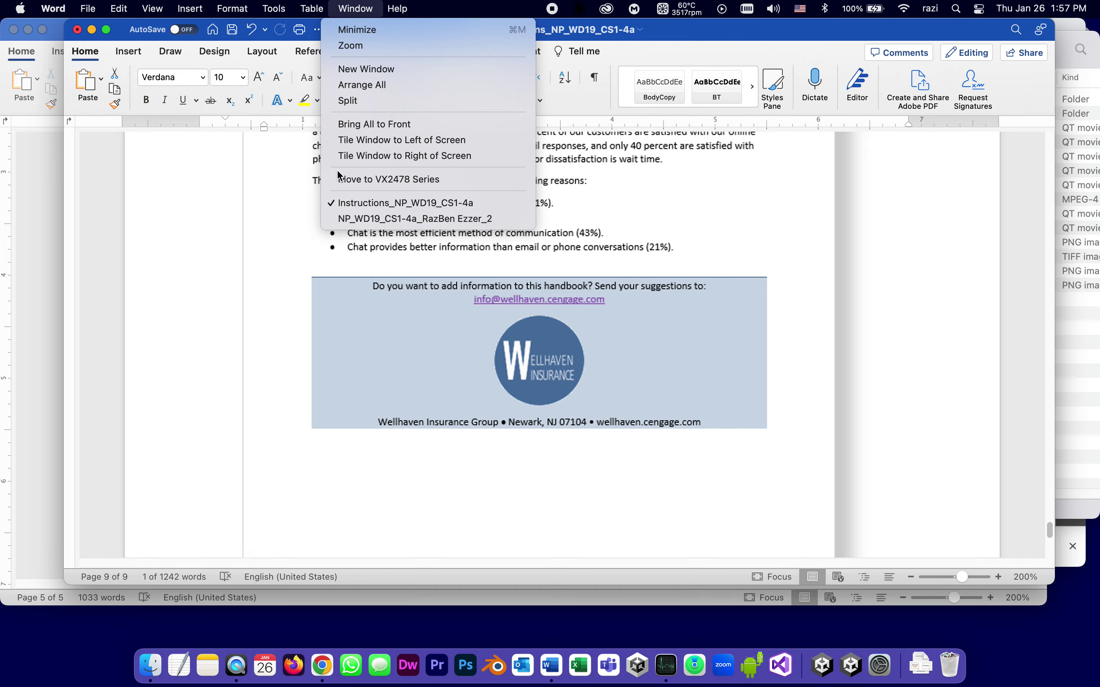
click(235, 248)
scroll(440, 264, up, 15)
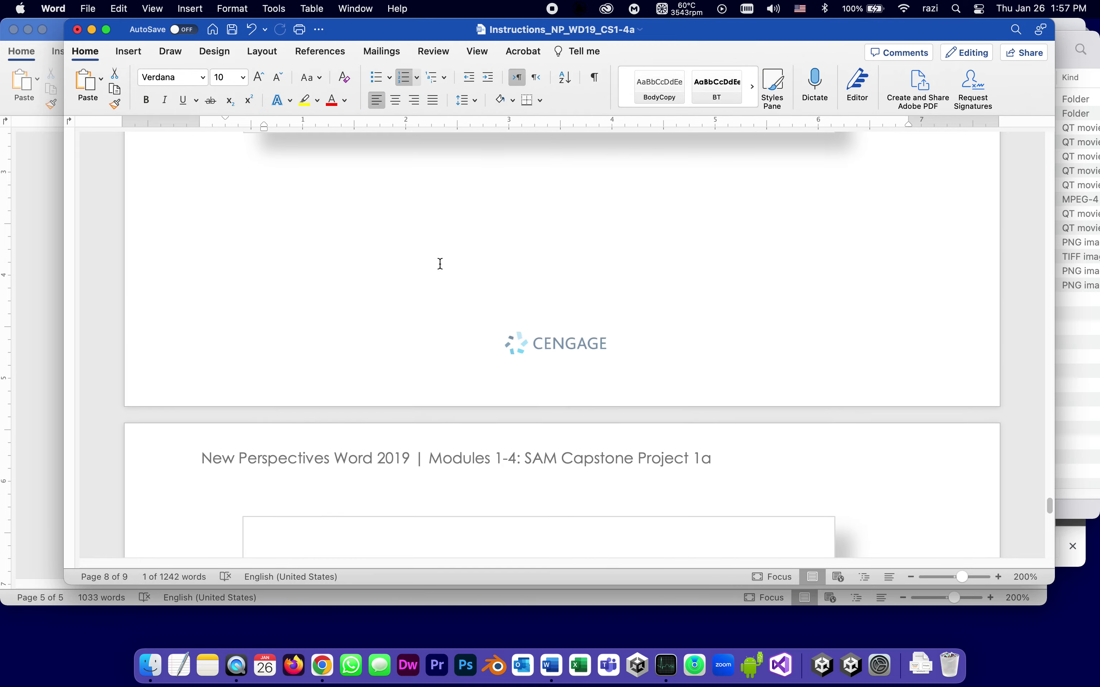
scroll(440, 264, up, 20)
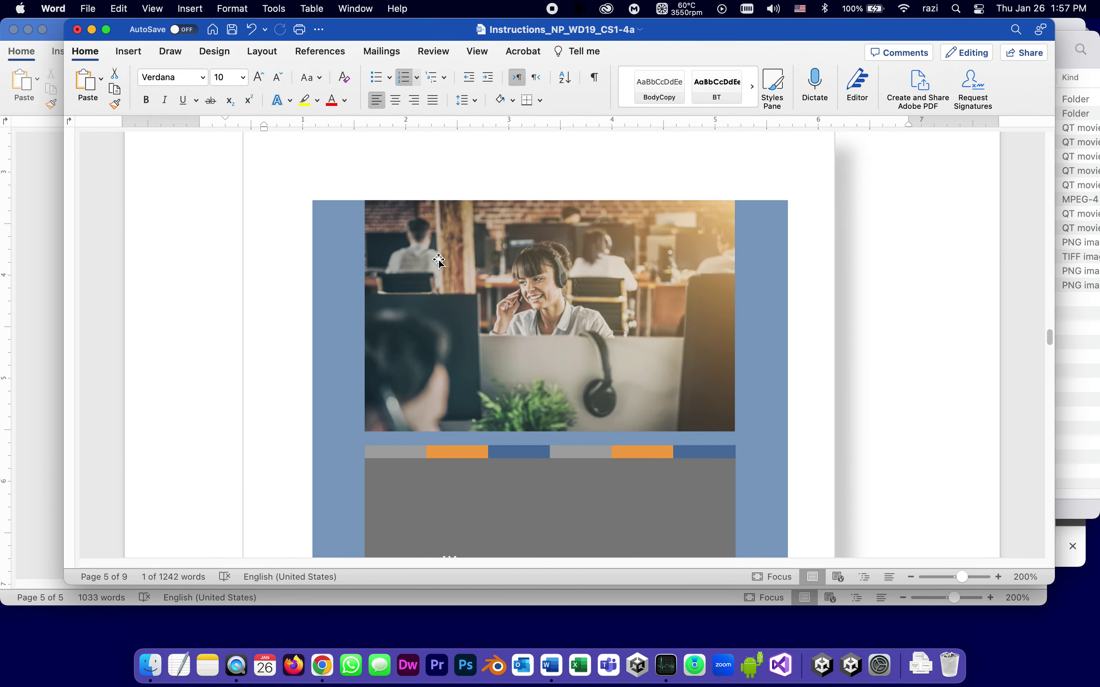
scroll(439, 261, up, 10)
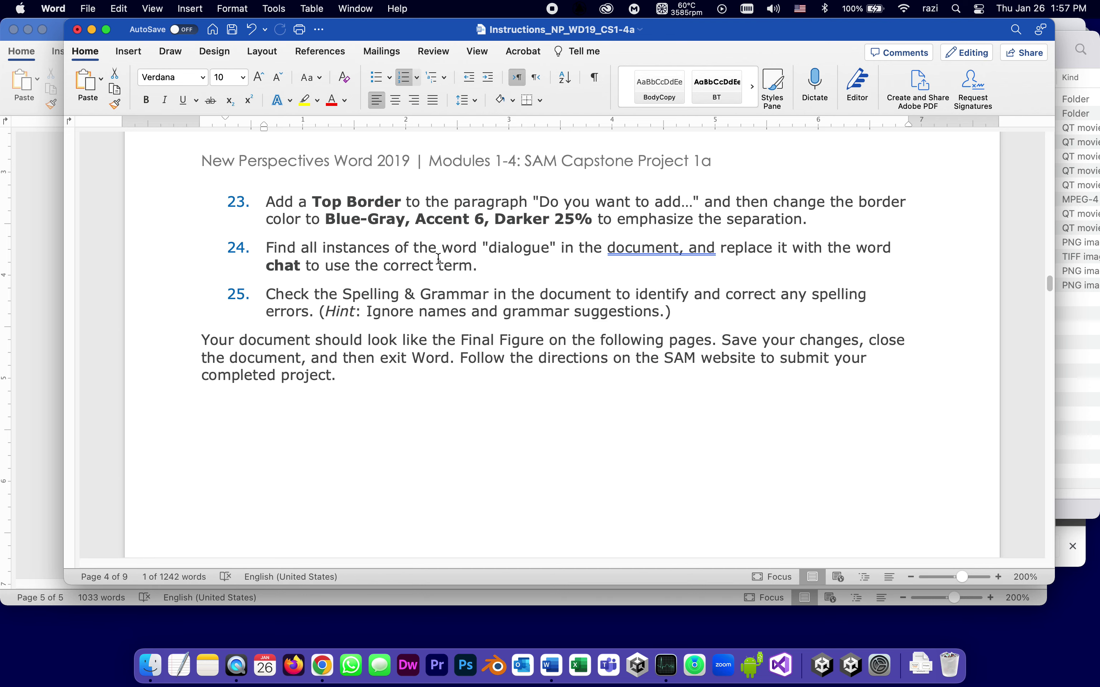
scroll(439, 258, up, 12)
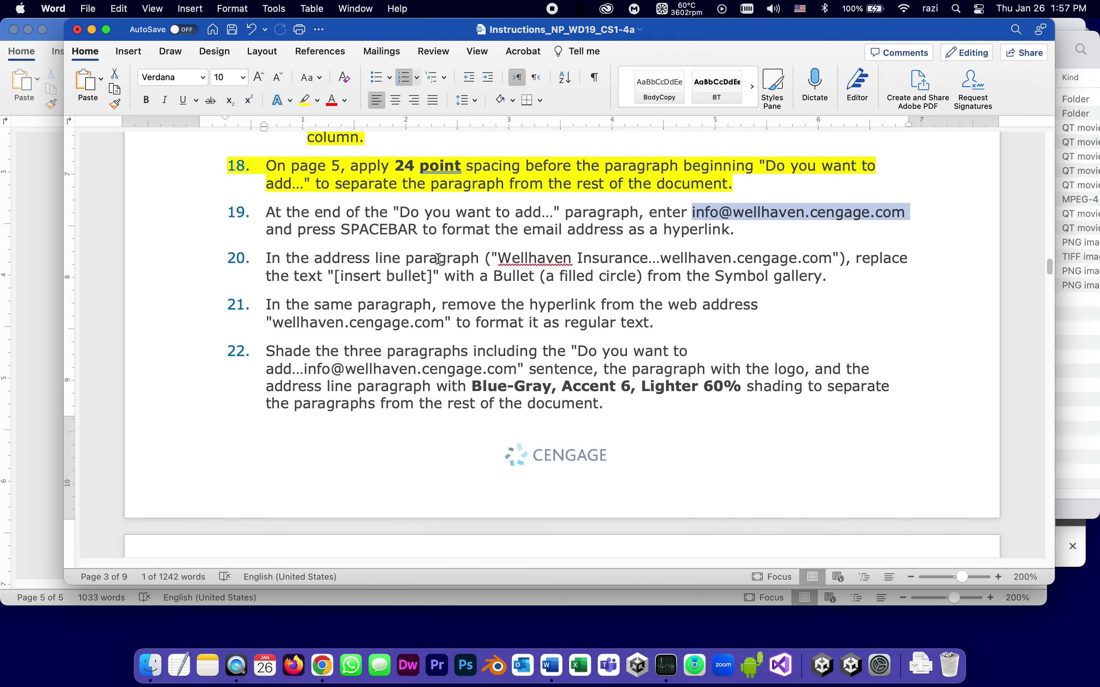
click(475, 214)
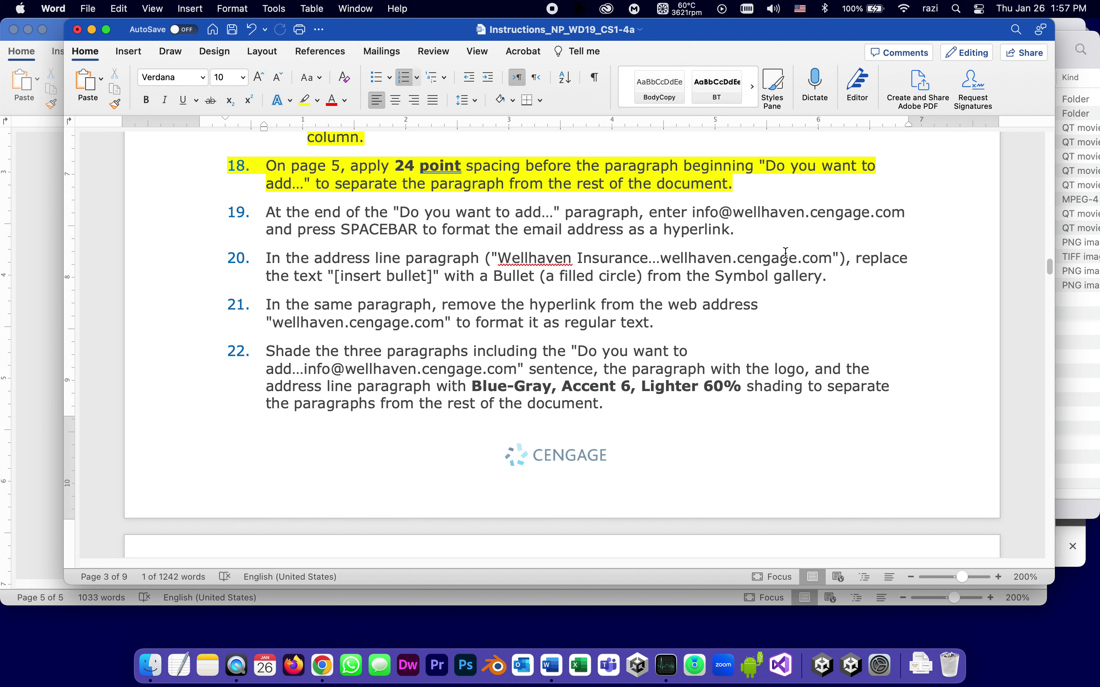
click(767, 229)
triple_click(767, 229)
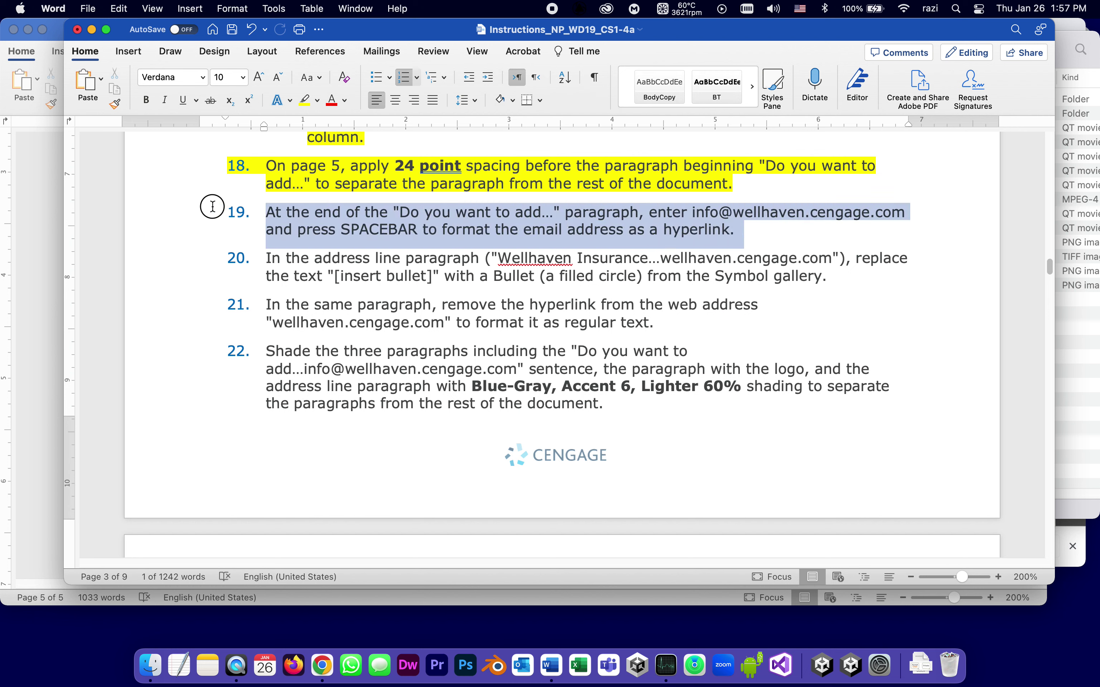
click(306, 99)
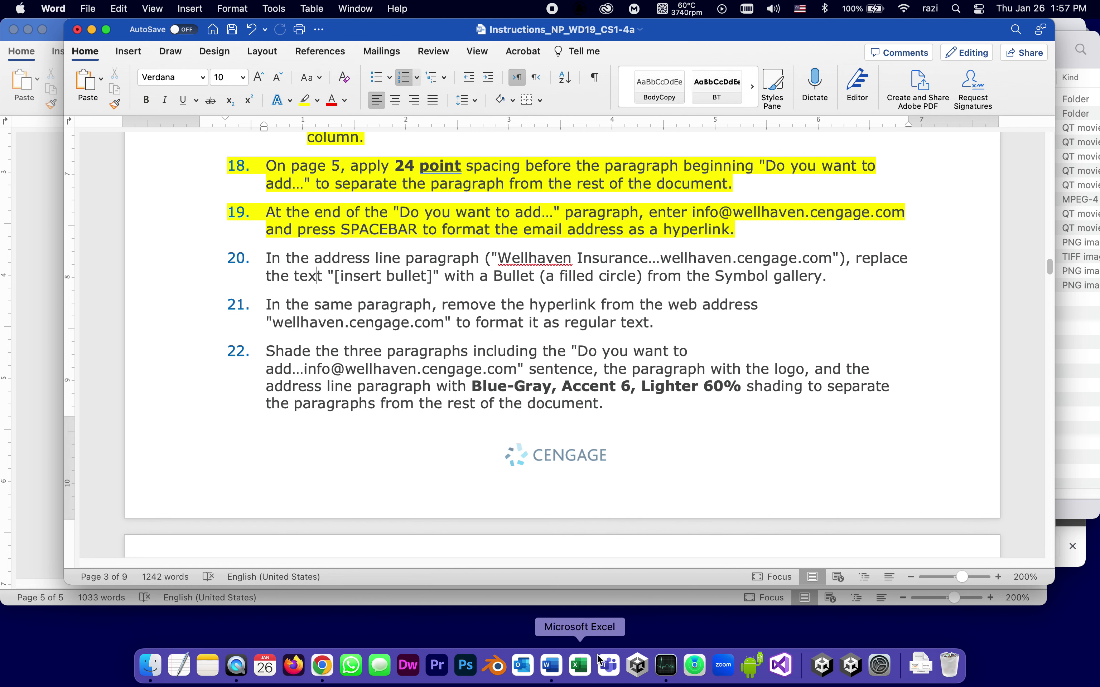
Step: Back in the handbook, erase the '[insert bullet]' text before the web address
click(357, 8)
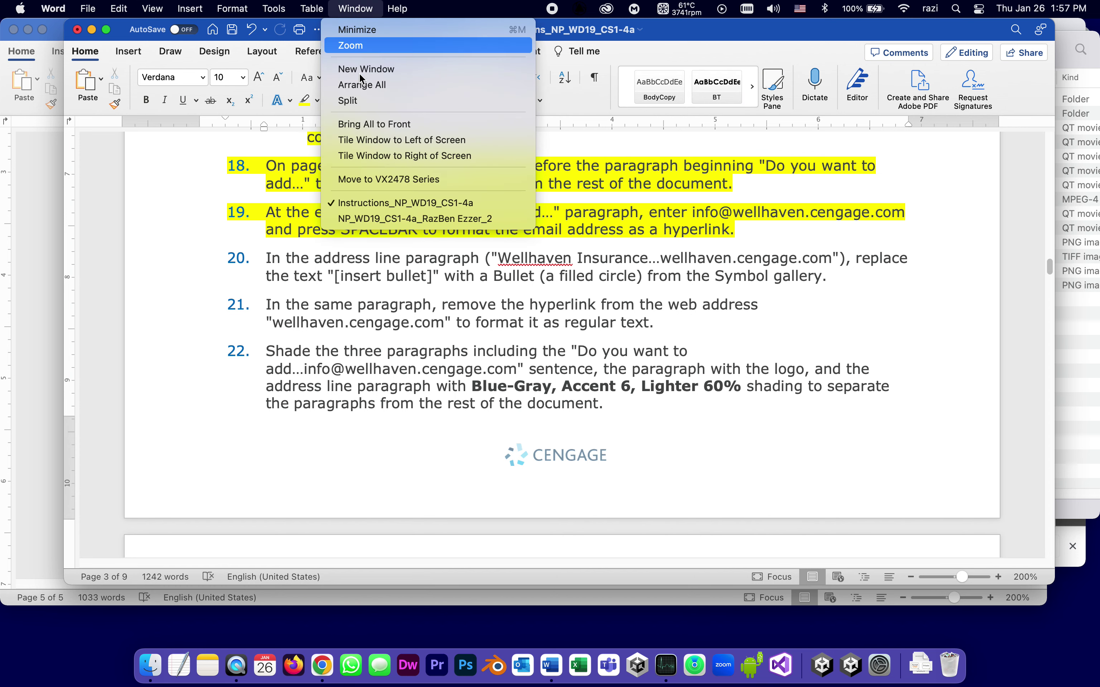
click(409, 219)
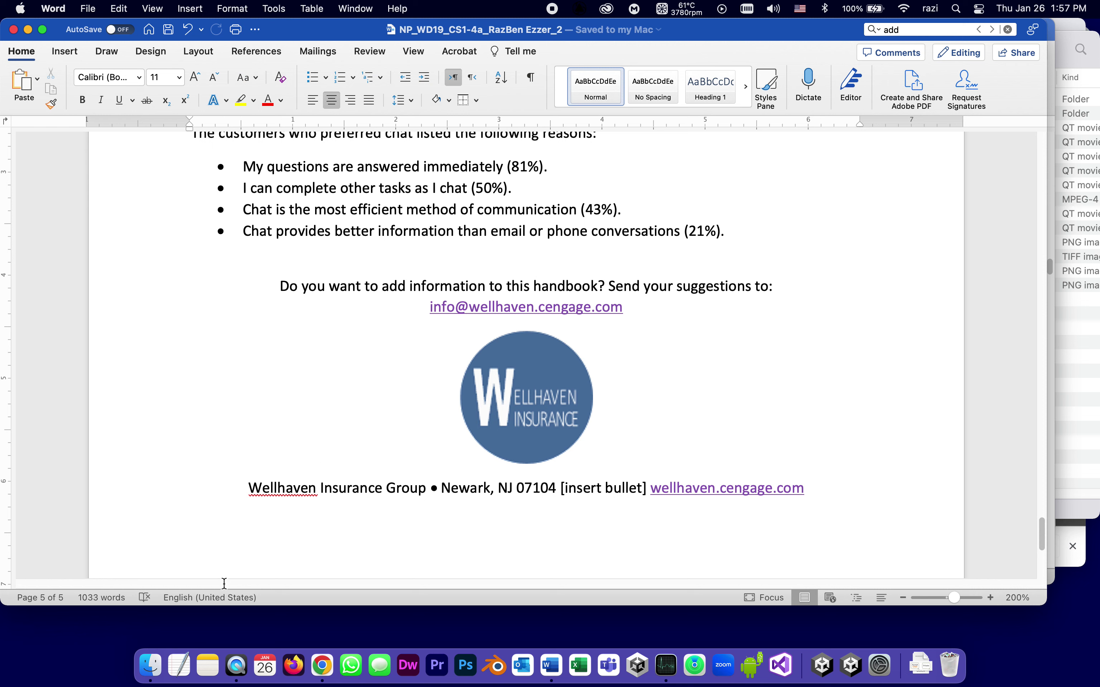
scroll(265, 447, down, 2)
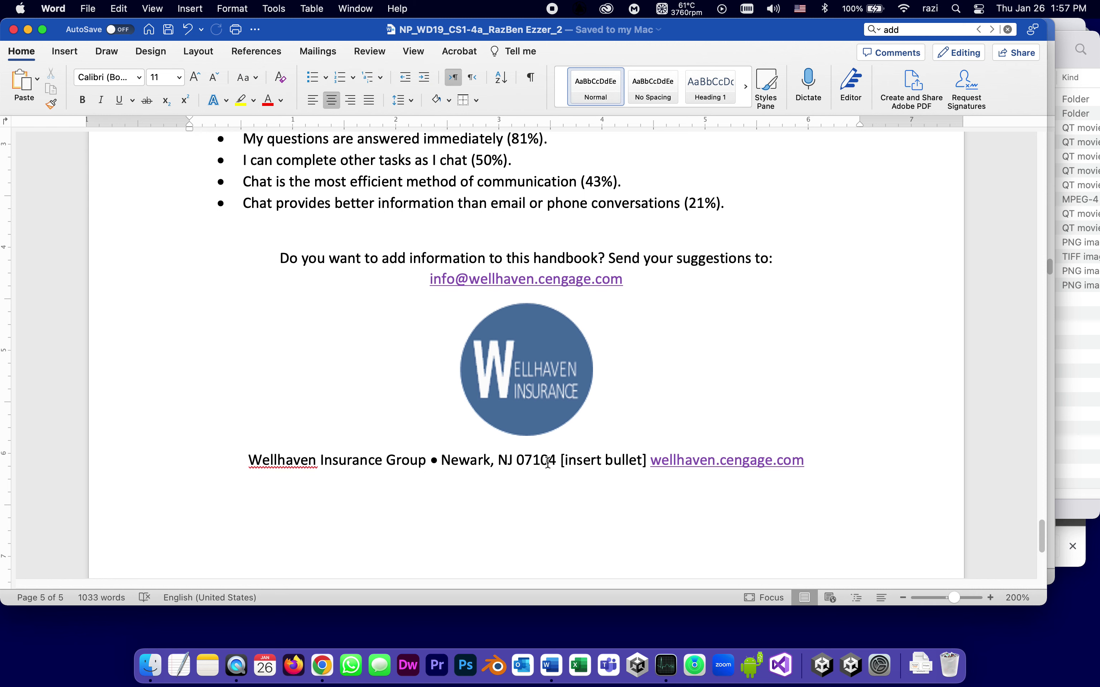
drag(560, 460, 648, 463)
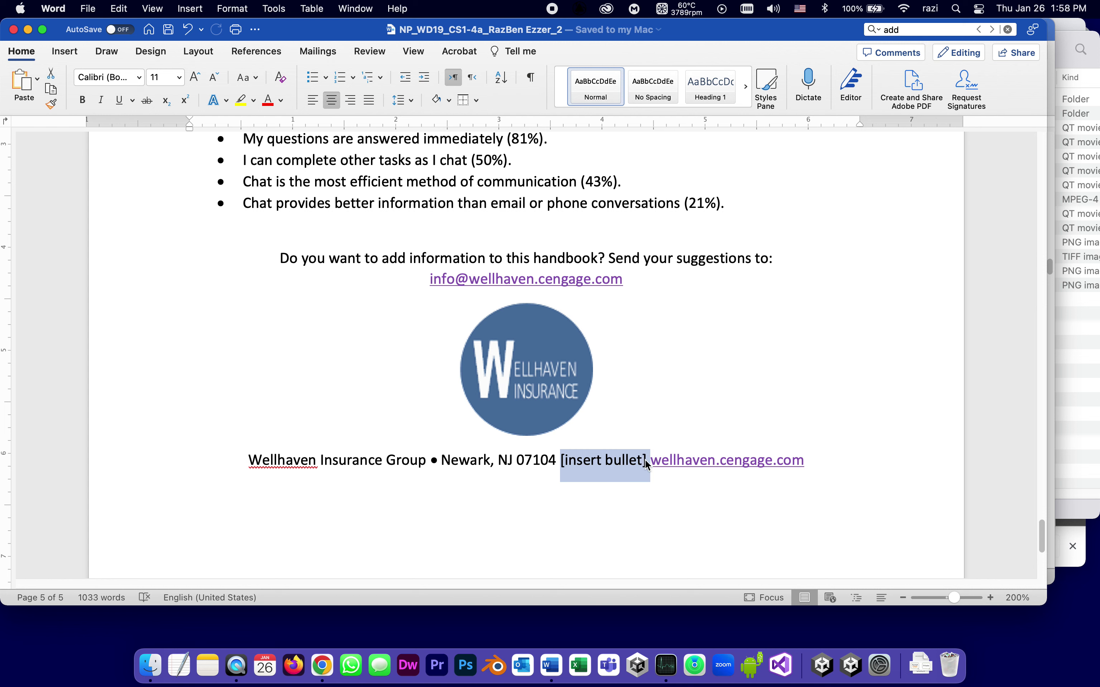
key(BackSpace)
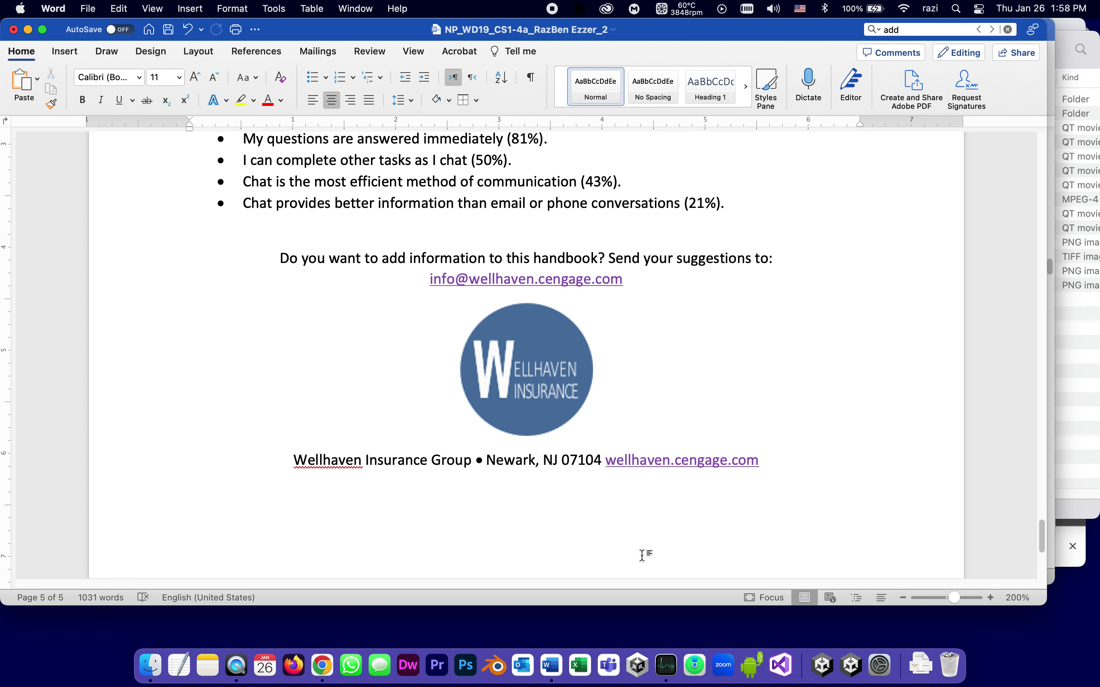
Step: Open the Symbol dialog through Insert > Advanced Symbol
click(67, 52)
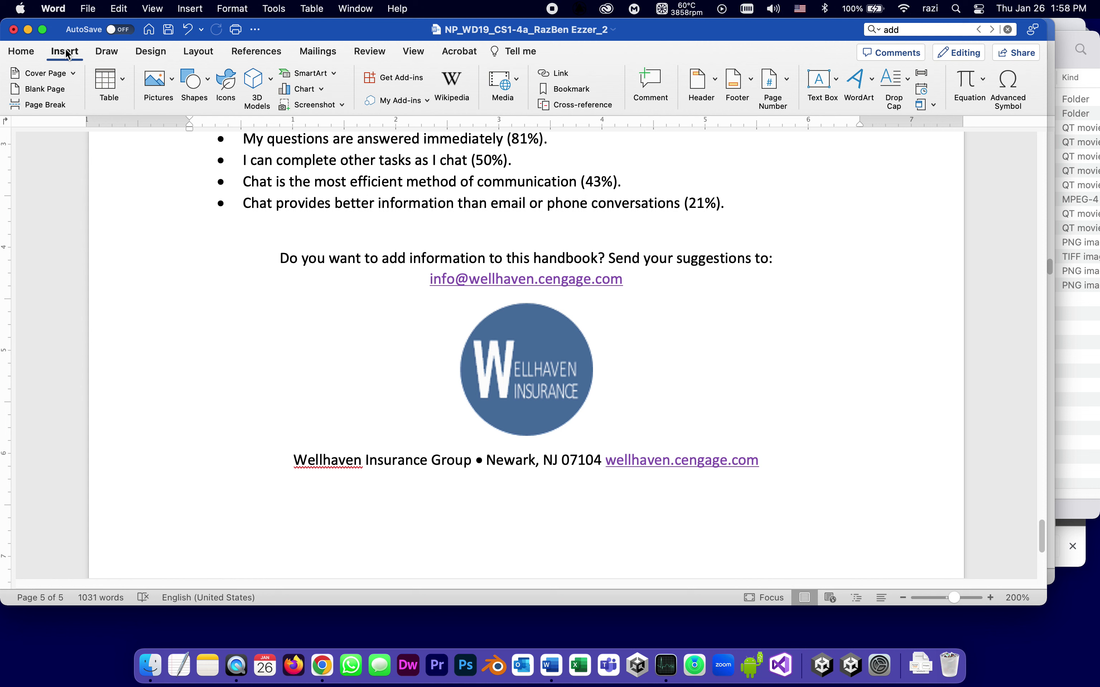
click(1009, 81)
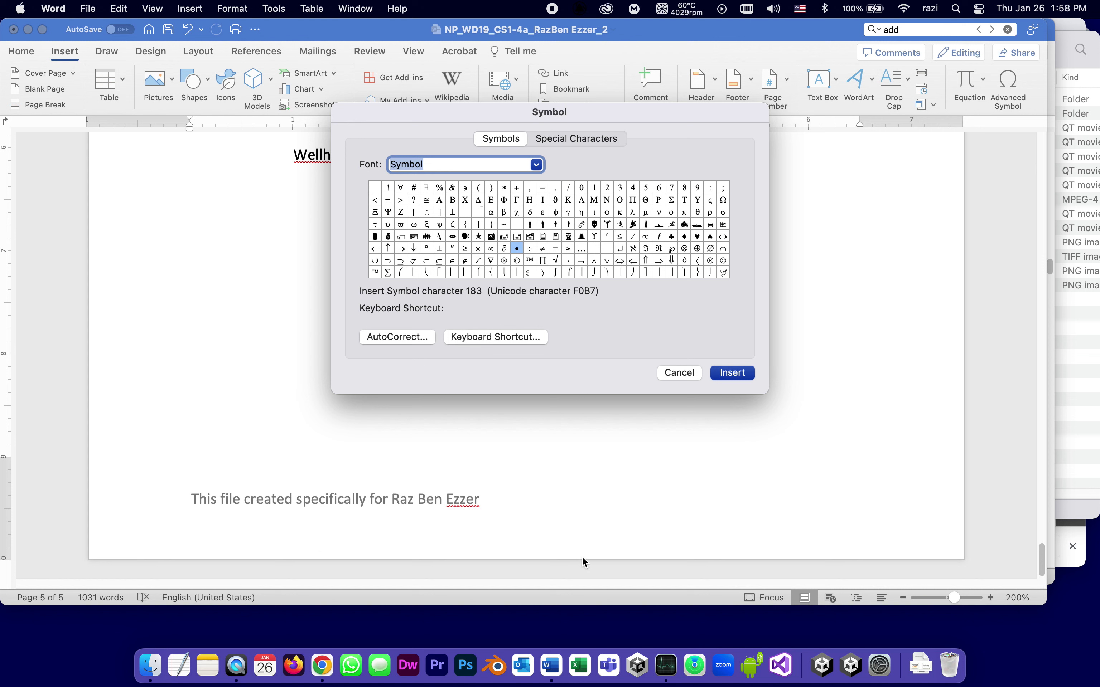
click(536, 164)
click(538, 164)
click(585, 137)
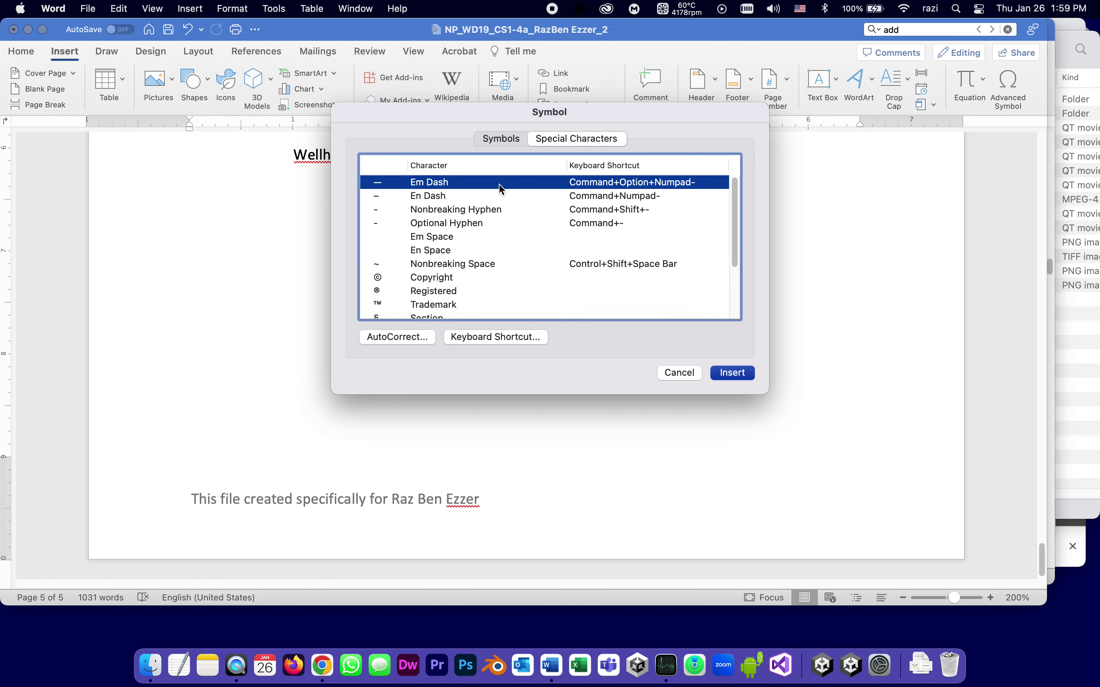
click(511, 138)
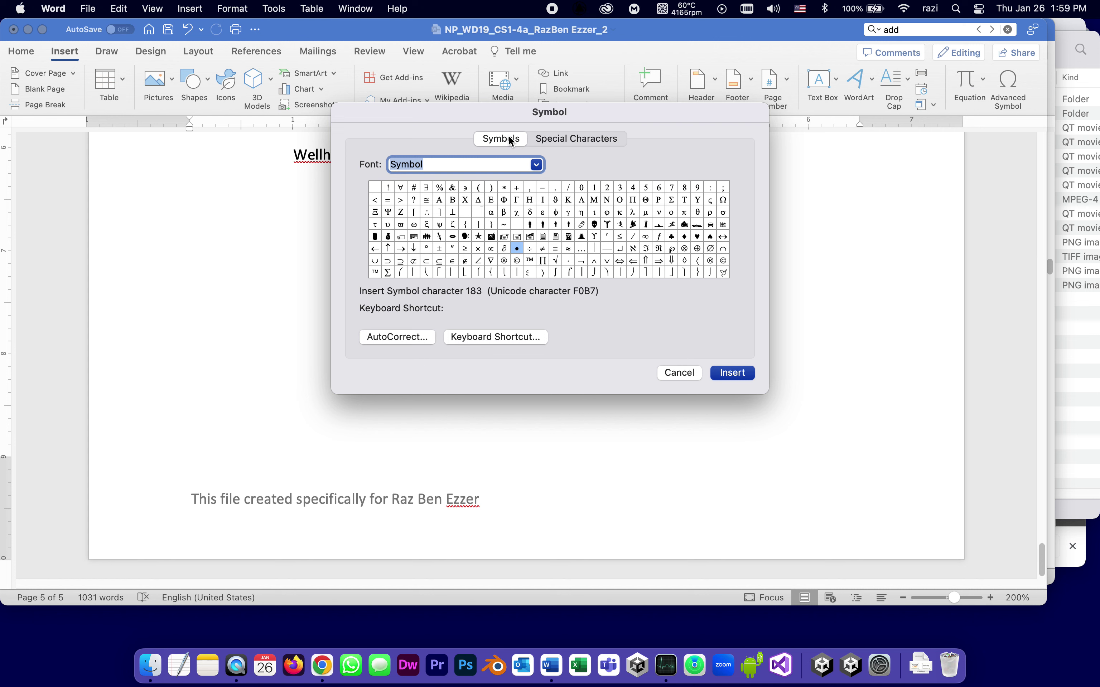